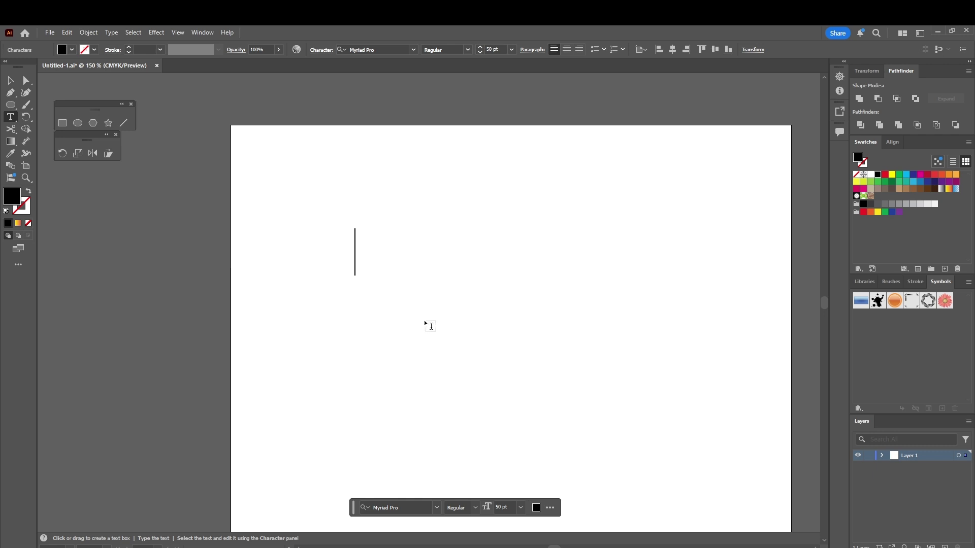
Step: Complete the two-line note "SO FIRST OF ALL DRAW A CIRCLE AND COPY IT" on the artboard and delete it
{"action": "type", "text": "LL DRAW"}
{"action": "key", "text": "Return"}
{"action": "type", "text": "A CIRCLE AND COPY IT"}
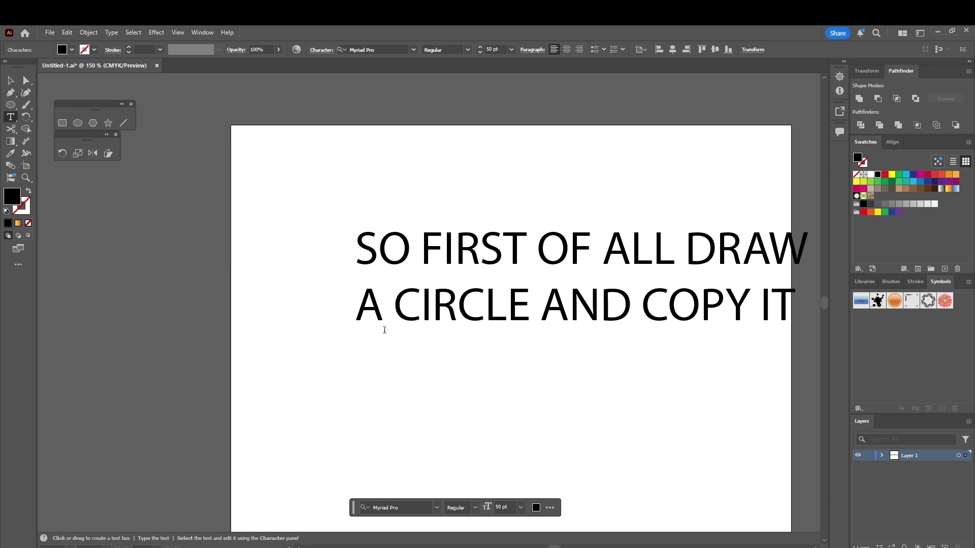
{"action": "key", "text": "Escape"}
{"action": "left_click", "coordinate": [660, 325]}
{"action": "key", "text": "Delete"}
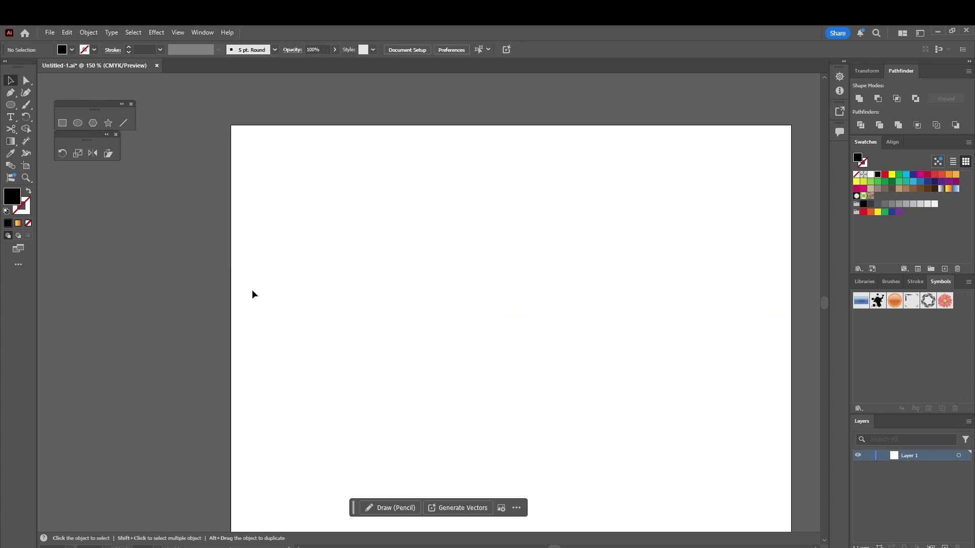
Step: Draw a circle about 174 px in diameter in the artboard's upper-left area and fill it with the dark grey swatch
{"action": "left_click", "coordinate": [78, 123]}
{"action": "left_click_drag", "start_coordinate": [296, 201], "coordinate": [460, 332]}
{"action": "left_click", "coordinate": [878, 203]}
{"action": "left_click", "coordinate": [871, 203]}
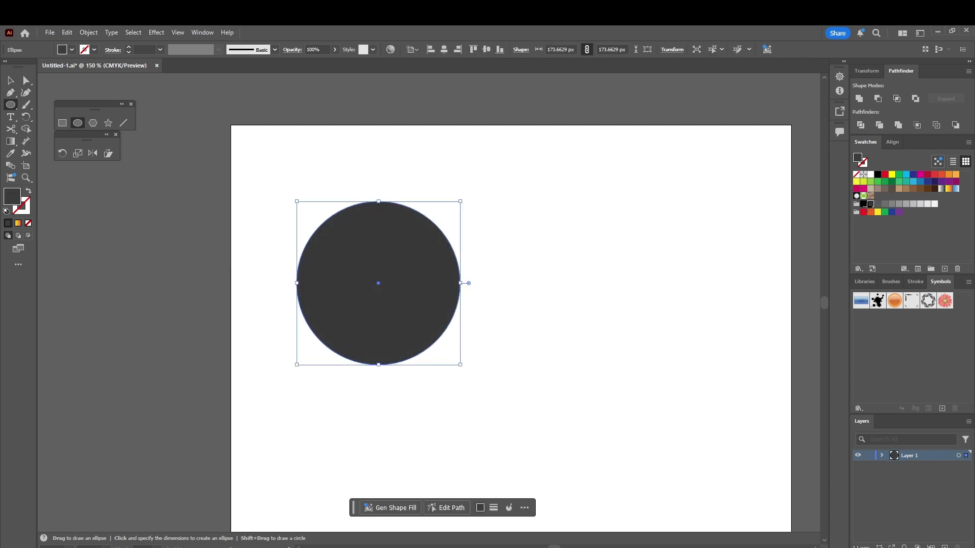
{"action": "left_click", "coordinate": [863, 204]}
{"action": "left_click", "coordinate": [870, 203]}
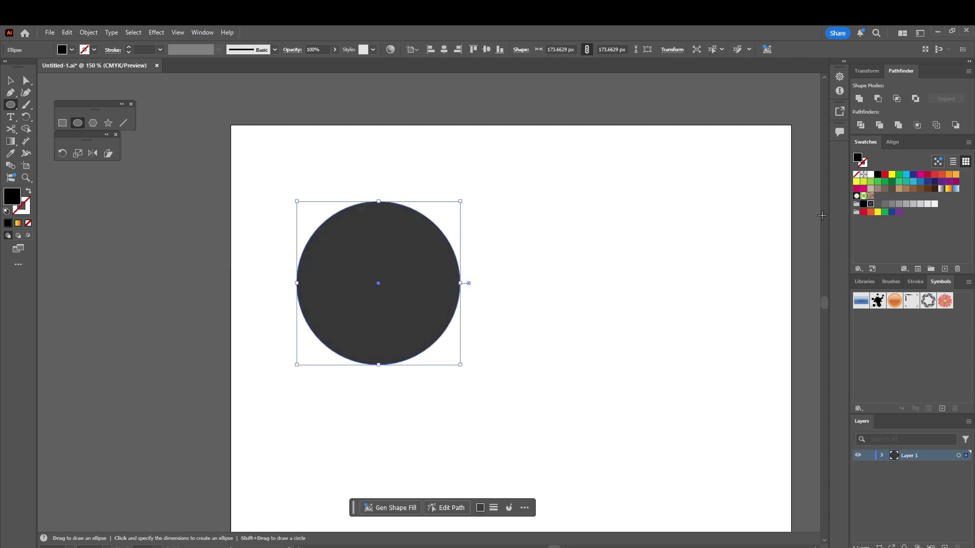
{"action": "key", "text": "v"}
{"action": "key", "text": "v"}
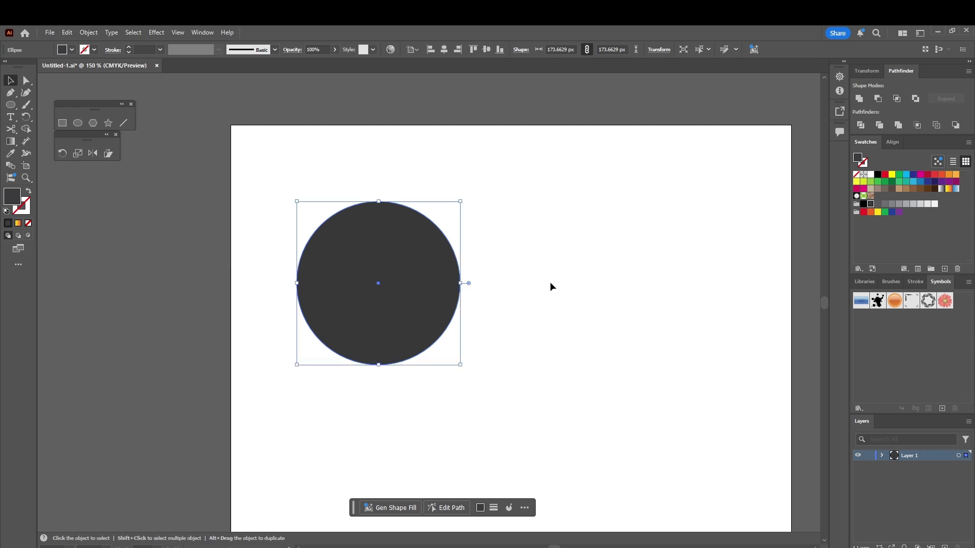
Step: Paste a copy of the circle directly over the original and scale it about its centre to about 123 px
{"action": "right_click", "coordinate": [371, 278]}
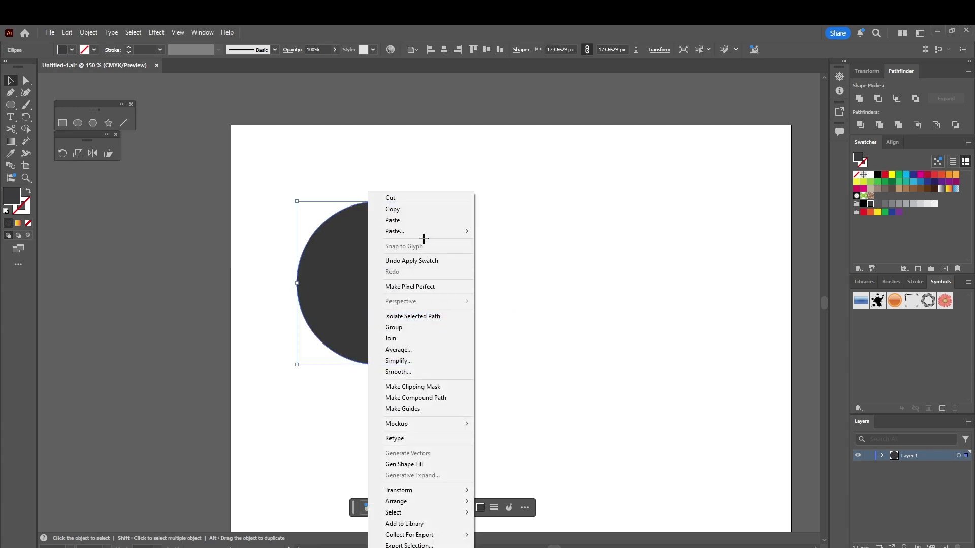
{"action": "mouse_move", "coordinate": [410, 234]}
{"action": "left_click", "coordinate": [509, 244]}
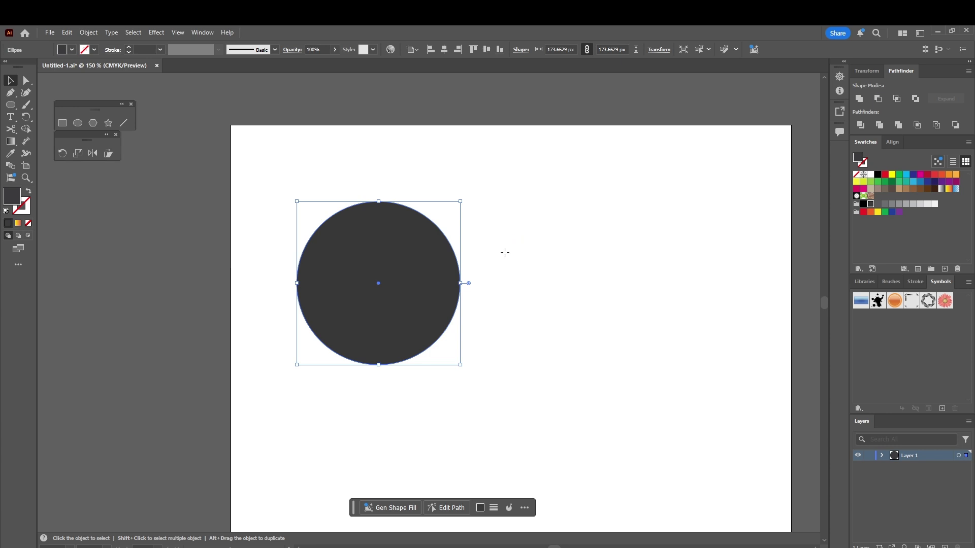
{"action": "left_click_drag", "start_coordinate": [462, 366], "coordinate": [437, 339]}
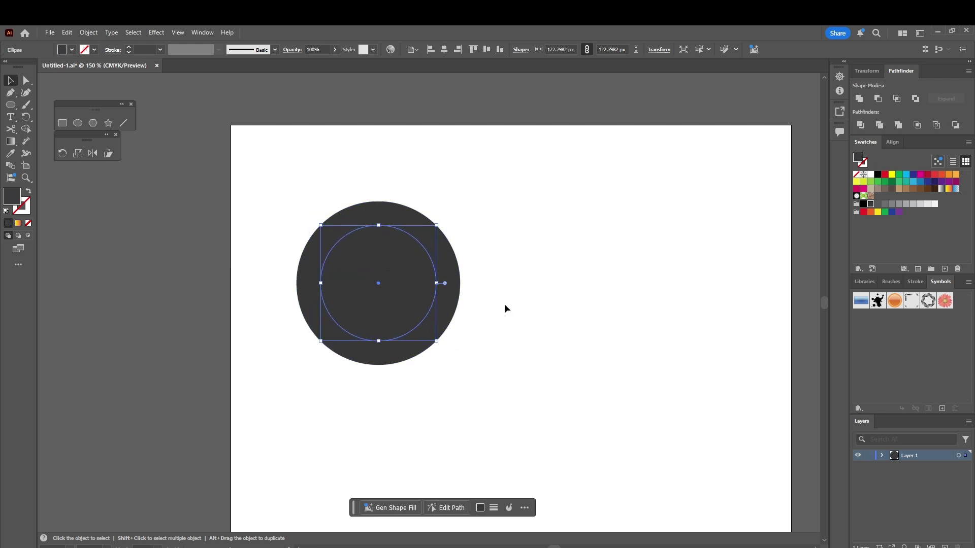
{"action": "left_click", "coordinate": [477, 180]}
Step: Write the four-line note "NOW USE SHAPE BUILDER TOOL TO REMOVE THE MIDDLE PART" below the circle
{"action": "key", "text": "t"}
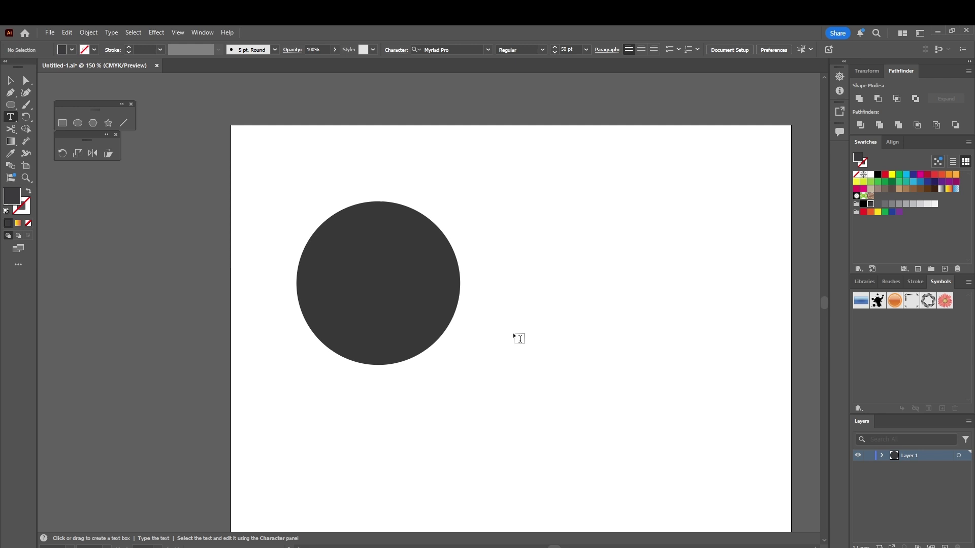
{"action": "left_click", "coordinate": [479, 417]}
{"action": "type", "text": "NOW USE"}
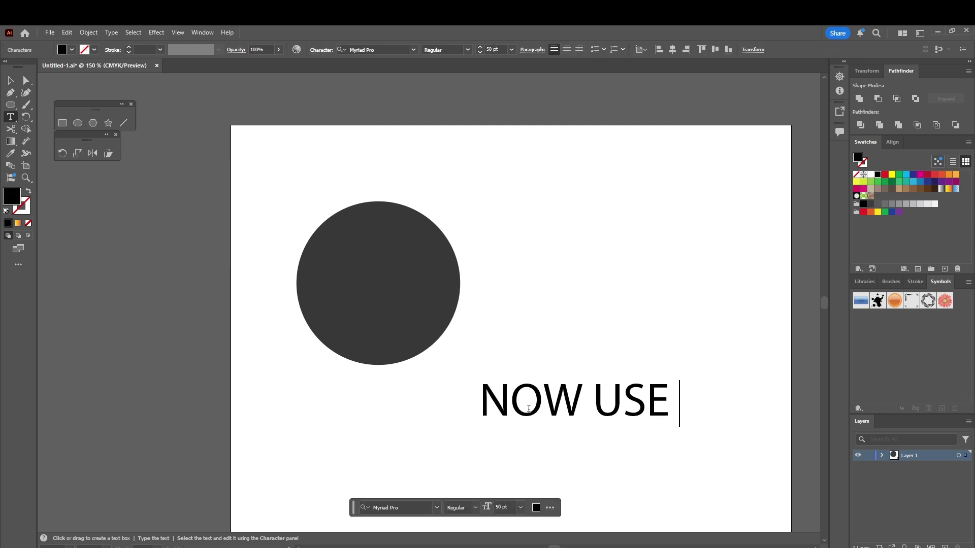
{"action": "key", "text": "Return"}
{"action": "type", "text": "SHAPE BUO"}
{"action": "type", "text": "LDER"}
{"action": "key", "text": "Return"}
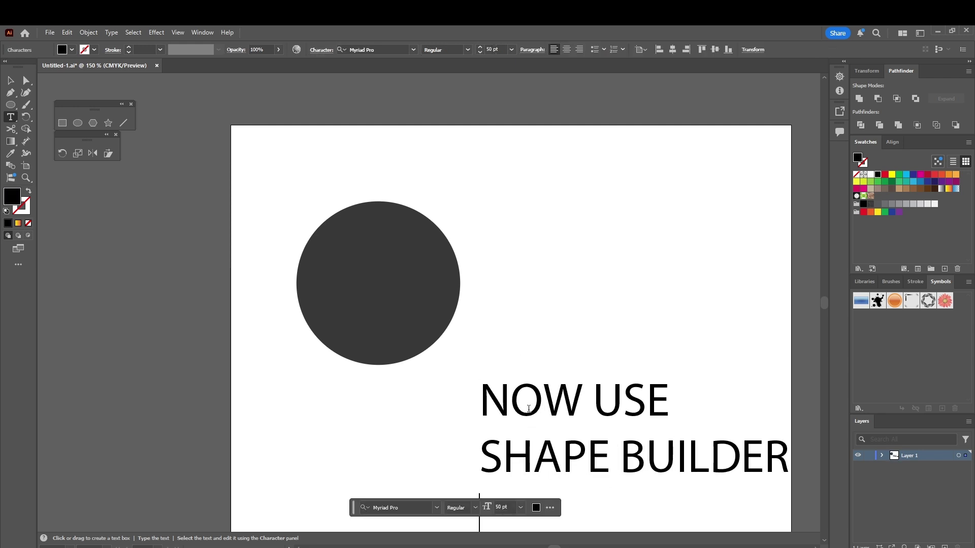
{"action": "type", "text": "TOOL"}
{"action": "scroll", "coordinate": [462, 355], "scroll_direction": "down", "scroll_amount": 3}
{"action": "type", "text": "TO REMOVE"}
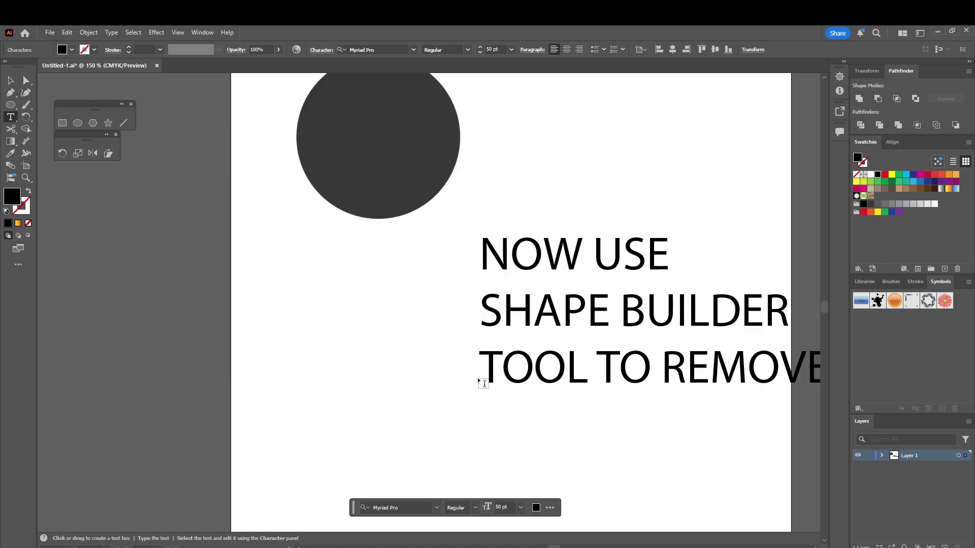
{"action": "key", "text": "Return"}
{"action": "type", "text": "THE MIDDL E"}
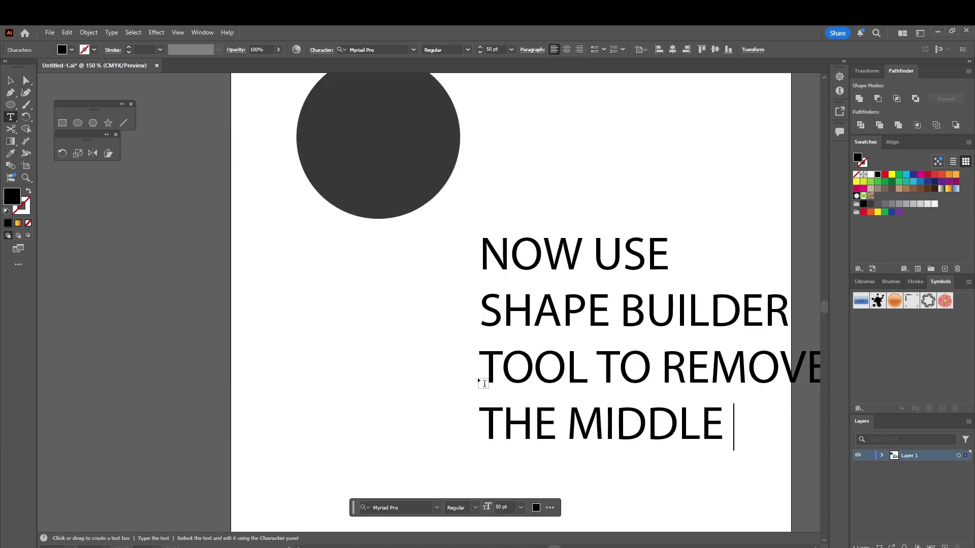
{"action": "type", "text": "PART"}
{"action": "left_click_drag", "start_coordinate": [445, 366], "coordinate": [329, 330]}
{"action": "left_click", "coordinate": [325, 322], "text": "ctrl"}
{"action": "scroll", "coordinate": [326, 323], "scroll_direction": "up", "scroll_amount": 1}
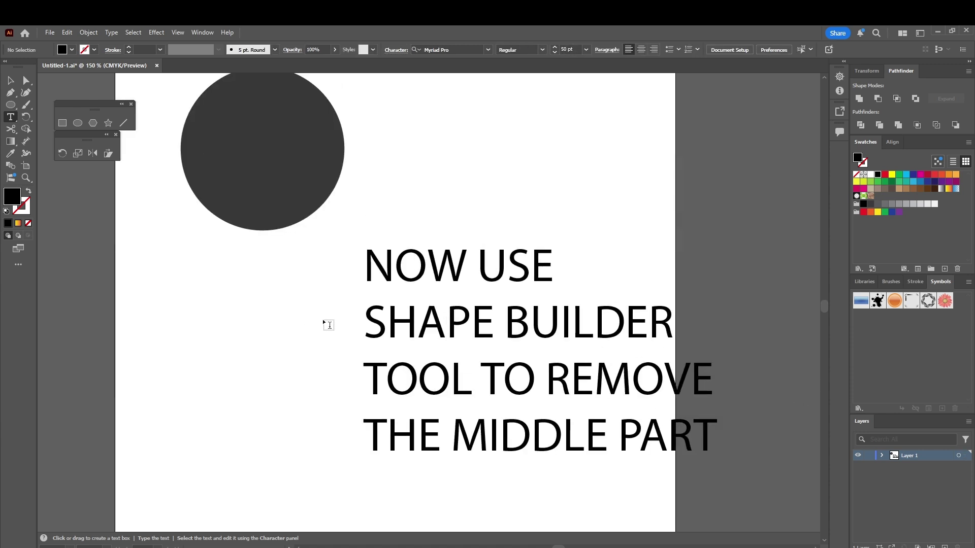
{"action": "scroll", "coordinate": [274, 289], "scroll_direction": "up", "scroll_amount": 3}
{"action": "key", "text": "v"}
{"action": "left_click", "coordinate": [284, 284]}
{"action": "key", "text": "shift+m"}
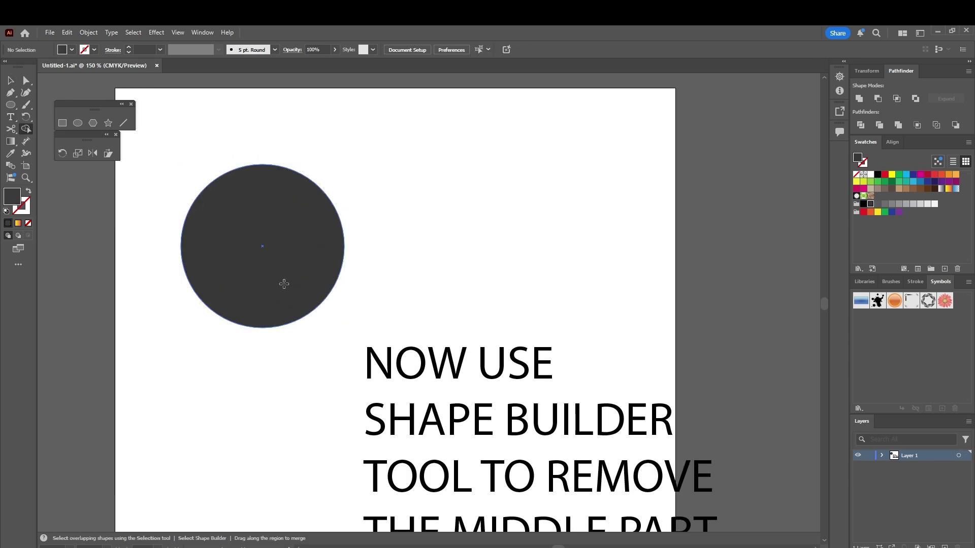
{"action": "key", "text": "ctrl+z"}
{"action": "key", "text": "v"}
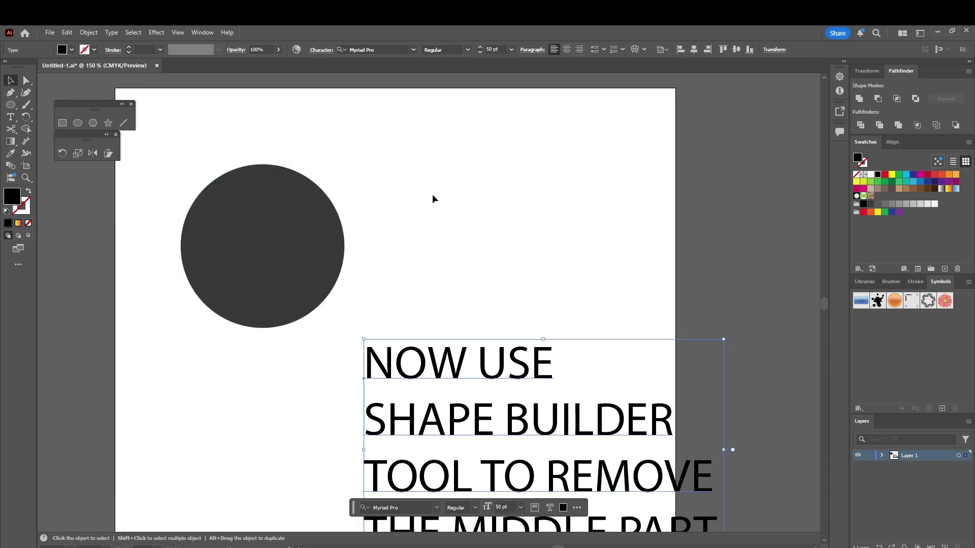
{"action": "left_click", "coordinate": [431, 194]}
Step: Select both concentric circles and cut the inner one out with the Shape Builder tool to form a ring
{"action": "left_click_drag", "start_coordinate": [212, 154], "coordinate": [331, 264]}
{"action": "key", "text": "shift+m"}
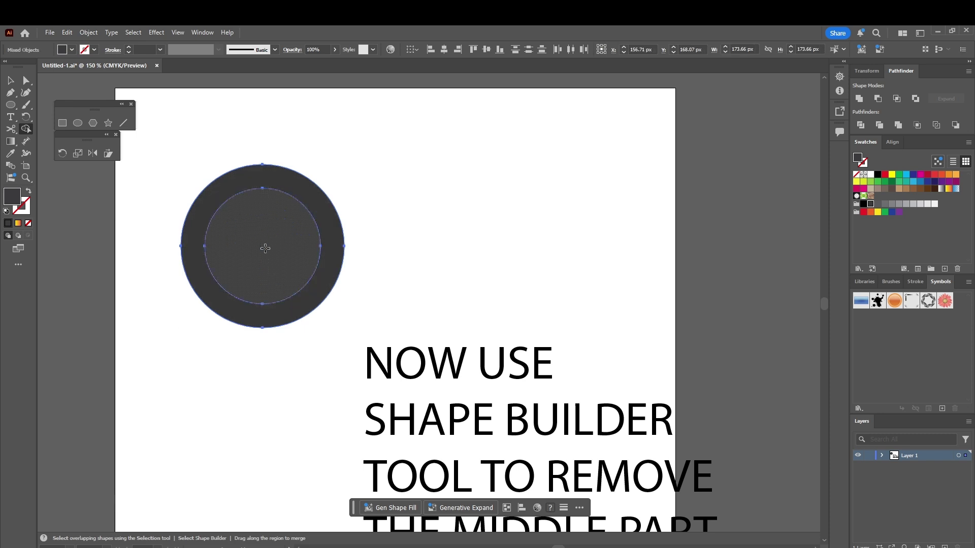
{"action": "left_click", "coordinate": [259, 259], "text": "alt"}
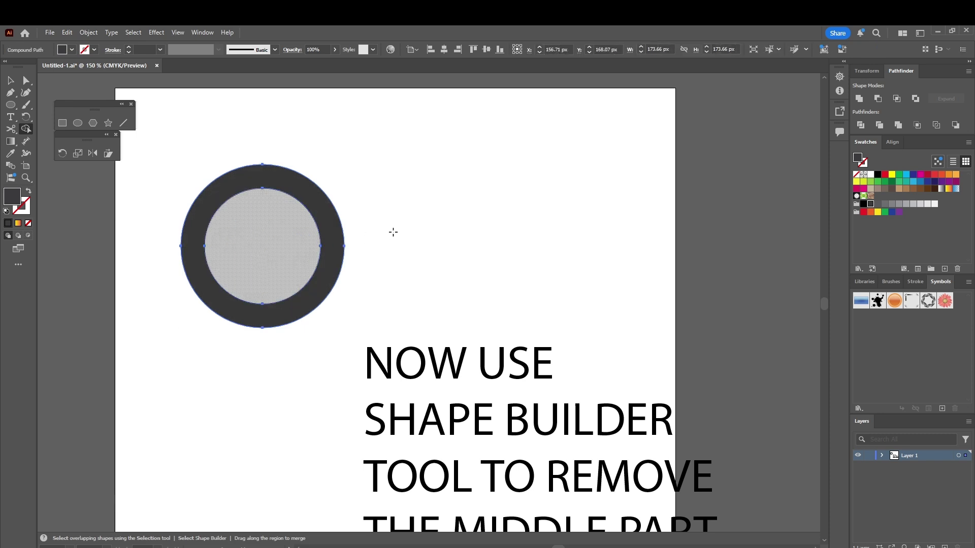
{"action": "key", "text": "v"}
Step: Replace the note with "NOW USE ALT + LEFT CLICK AND MAKE A FEW COPIES OF IT AND PASTE THEM NEAR IT JUST LIKE I DO"
{"action": "scroll", "coordinate": [410, 333], "scroll_direction": "down", "scroll_amount": 3}
{"action": "scroll", "coordinate": [427, 365], "scroll_direction": "down", "scroll_amount": 2}
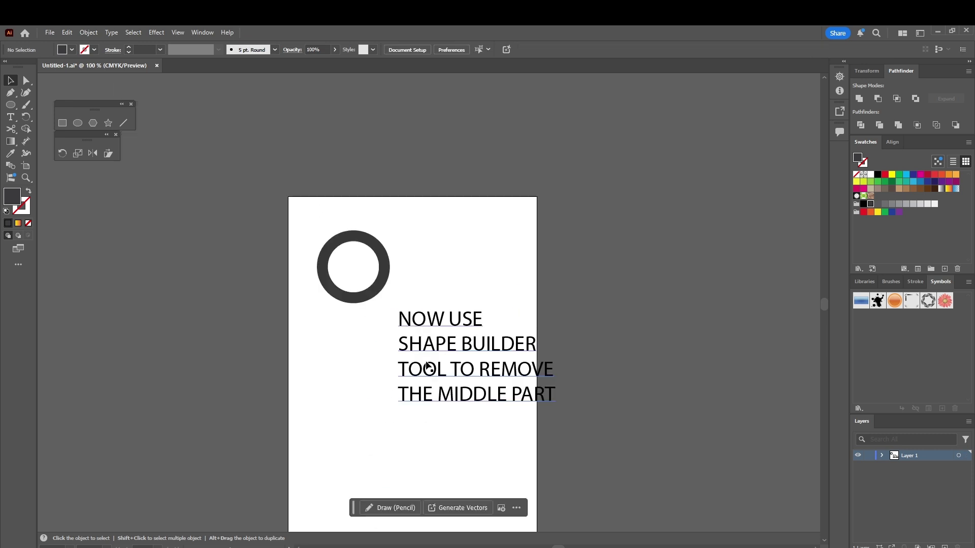
{"action": "scroll", "coordinate": [426, 368], "scroll_direction": "up", "scroll_amount": 1}
{"action": "double_click", "coordinate": [589, 418]}
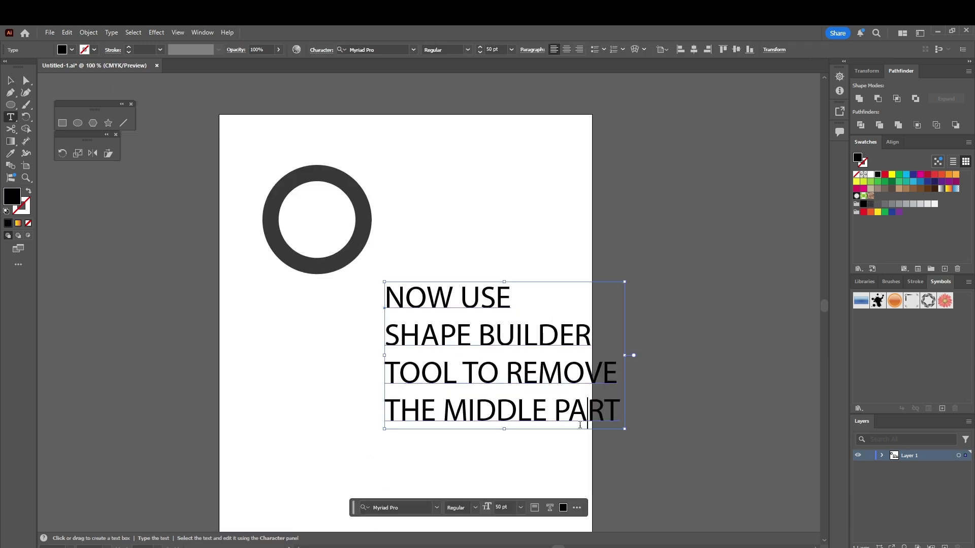
{"action": "key", "text": "ctrl+a"}
{"action": "type", "text": "NOW USE A"}
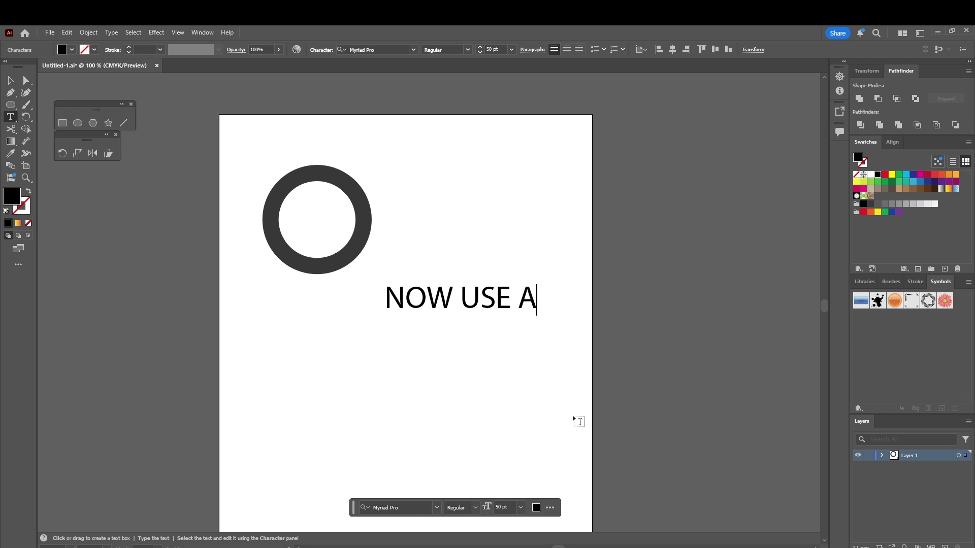
{"action": "type", "text": "LT + LEFT CLICK AND MAKE A FEW"}
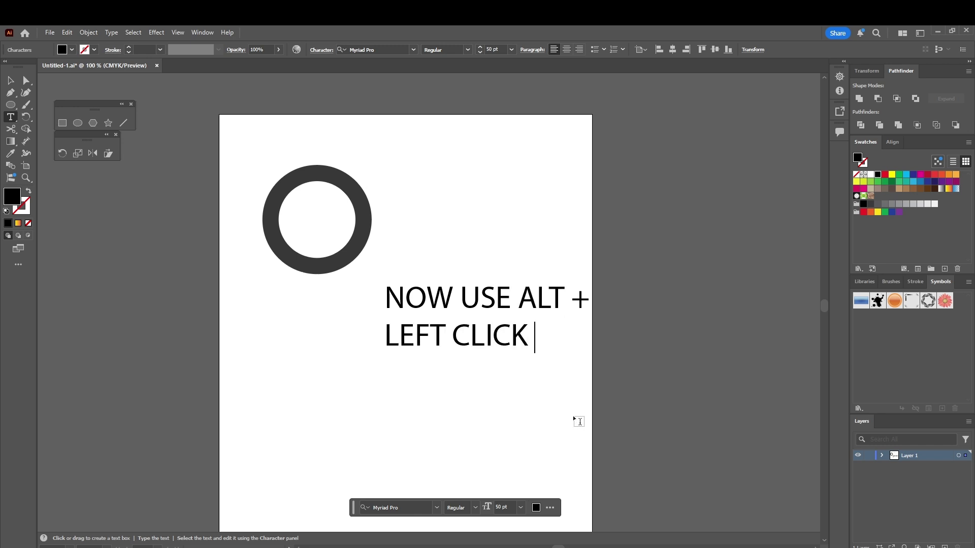
{"action": "key", "text": "Return"}
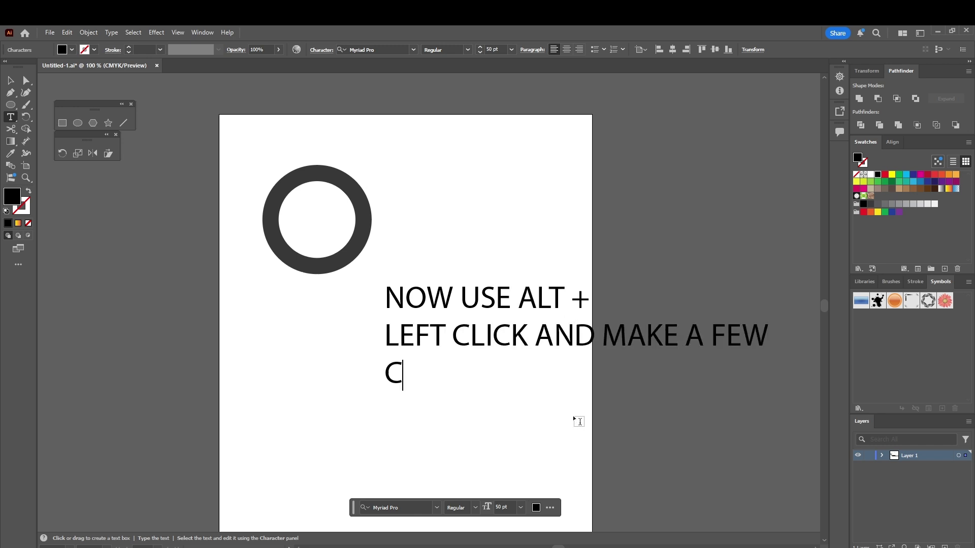
{"action": "type", "text": "COPIES OF IT AND PASTE"}
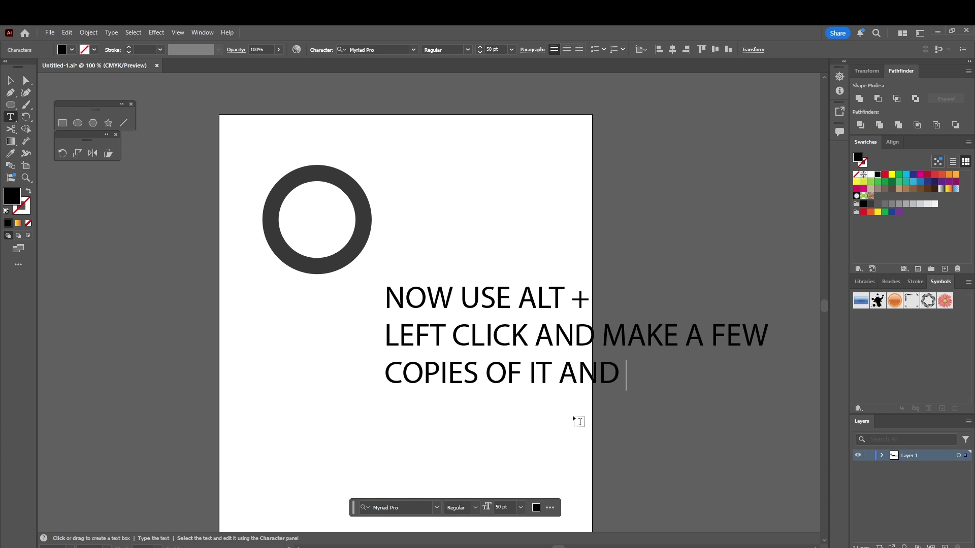
{"action": "key", "text": "Return"}
{"action": "type", "text": "THEM NEAR IT JUST LIKE"}
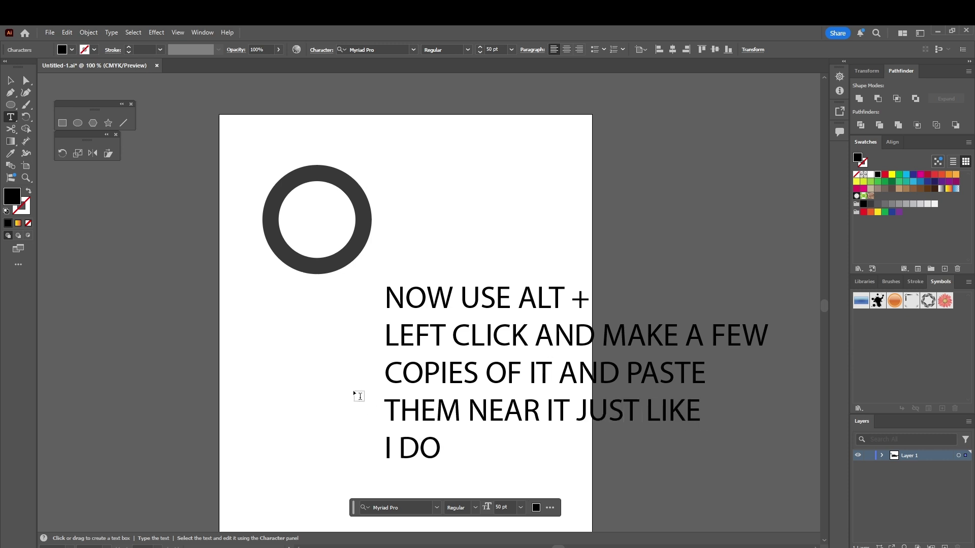
Step: Finish text editing and delete the note about copying the ring
{"action": "left_click", "coordinate": [355, 394], "text": "ctrl"}
{"action": "key", "text": "v"}
{"action": "left_click", "coordinate": [591, 421]}
{"action": "key", "text": "Delete"}
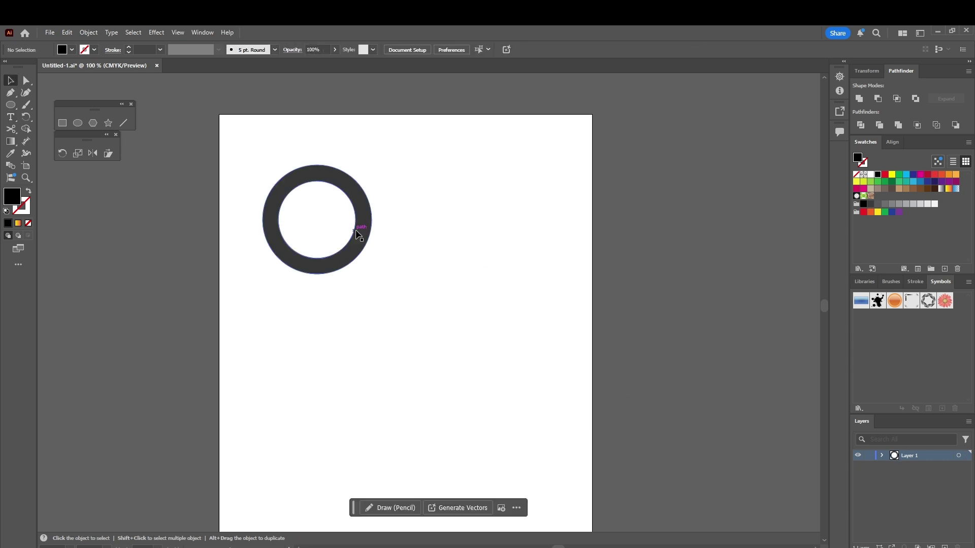
{"action": "left_click", "coordinate": [356, 249]}
{"action": "key", "text": "alt+Right"}
{"action": "key", "text": "alt+Right"}
{"action": "key", "text": "alt+Right"}
{"action": "key", "text": "alt+Right"}
{"action": "key", "text": "alt+Right"}
{"action": "key", "text": "alt+Right"}
{"action": "key", "text": "alt+Right"}
{"action": "key", "text": "alt+Right"}
{"action": "key", "text": "alt+Right"}
{"action": "key", "text": "alt+Right"}
{"action": "key", "text": "alt+Right"}
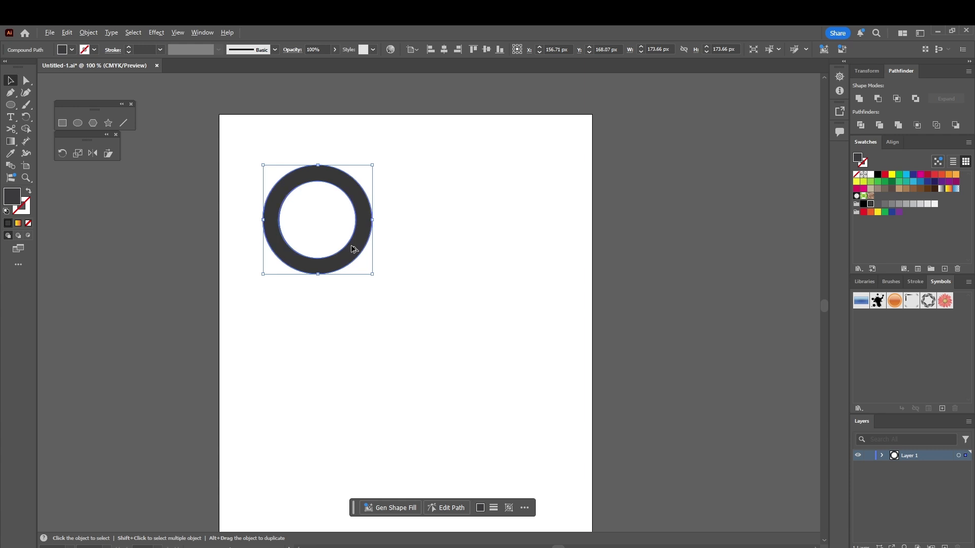
{"action": "left_click_drag", "start_coordinate": [347, 239], "coordinate": [417, 248]}
{"action": "key", "text": "ctrl+d"}
{"action": "key", "text": "ctrl+d"}
{"action": "key", "text": "ctrl+d"}
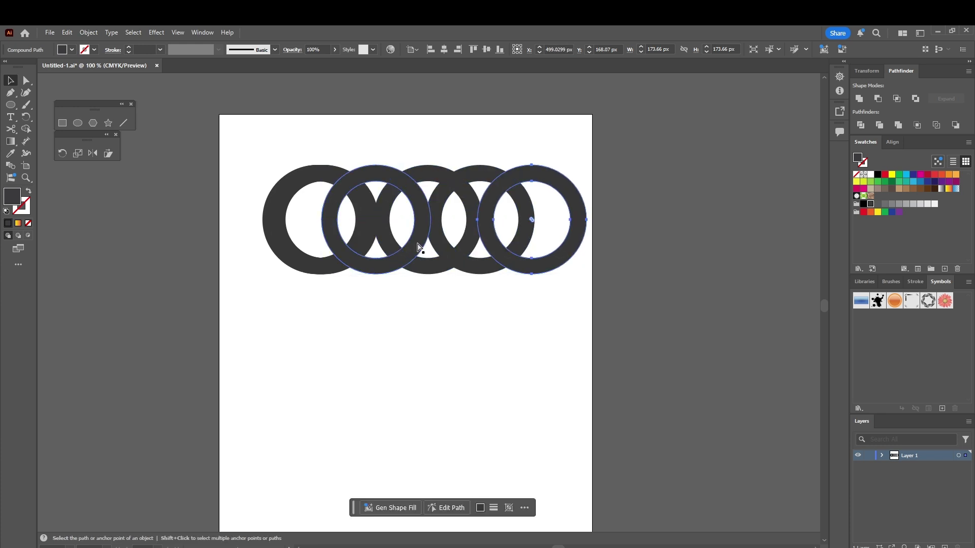
{"action": "key", "text": "ctrl+z"}
{"action": "key", "text": "ctrl+z"}
{"action": "key", "text": "ctrl+z"}
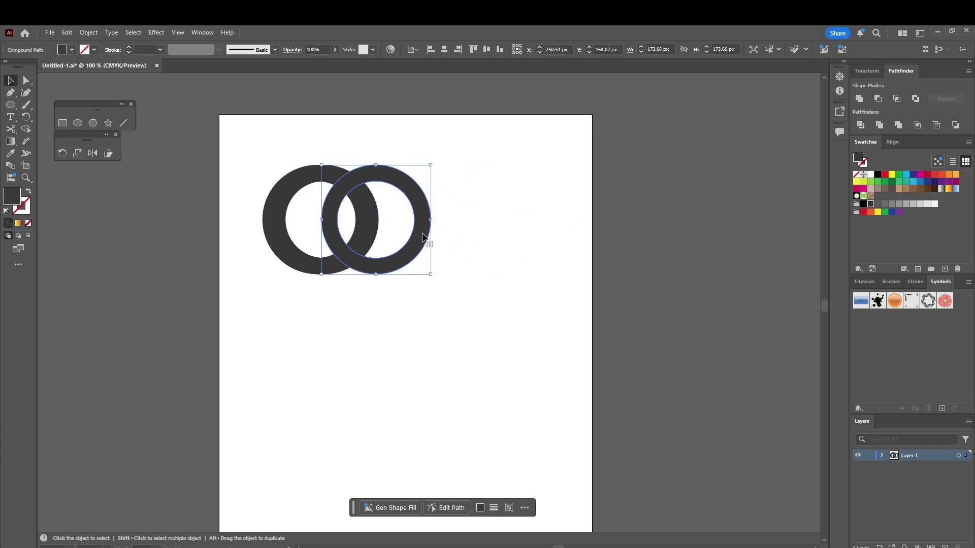
{"action": "key", "text": "ctrl+z"}
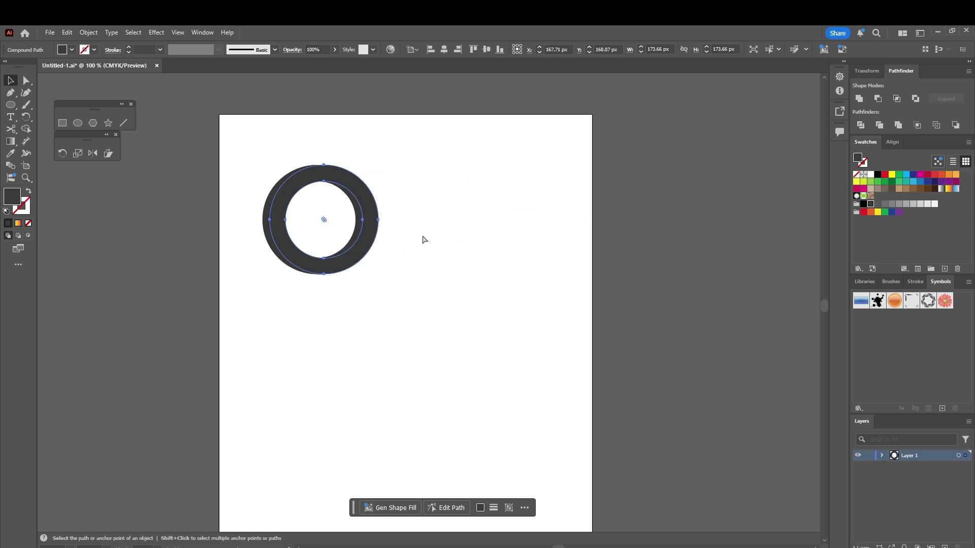
{"action": "key", "text": "ctrl+z"}
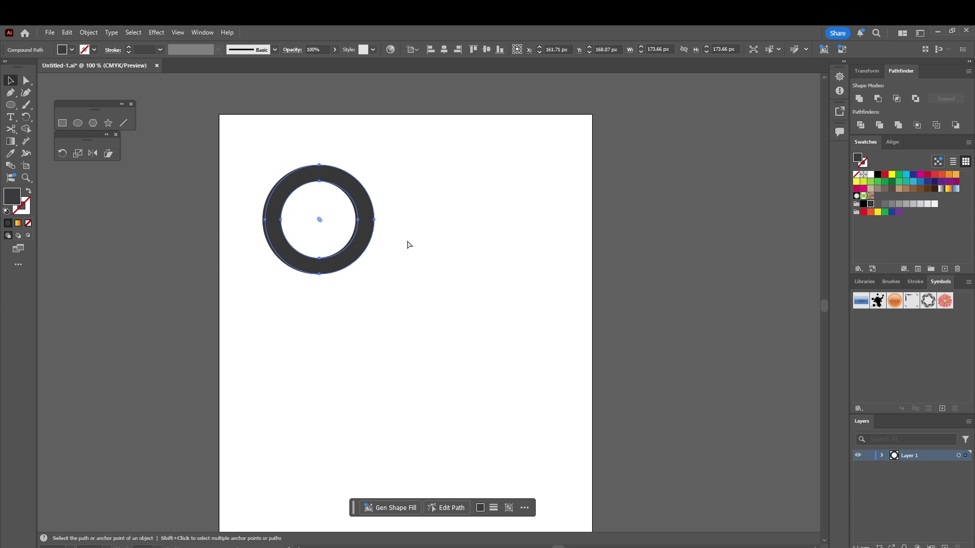
Step: Duplicate the ring horizontally so the copy overlaps it, and repeat the duplication four times for a row of six interlocking rings
{"action": "left_click_drag", "start_coordinate": [355, 244], "coordinate": [422, 240]}
{"action": "key", "text": "ctrl+d"}
{"action": "key", "text": "ctrl+d"}
{"action": "key", "text": "ctrl+d"}
{"action": "key", "text": "ctrl+d"}
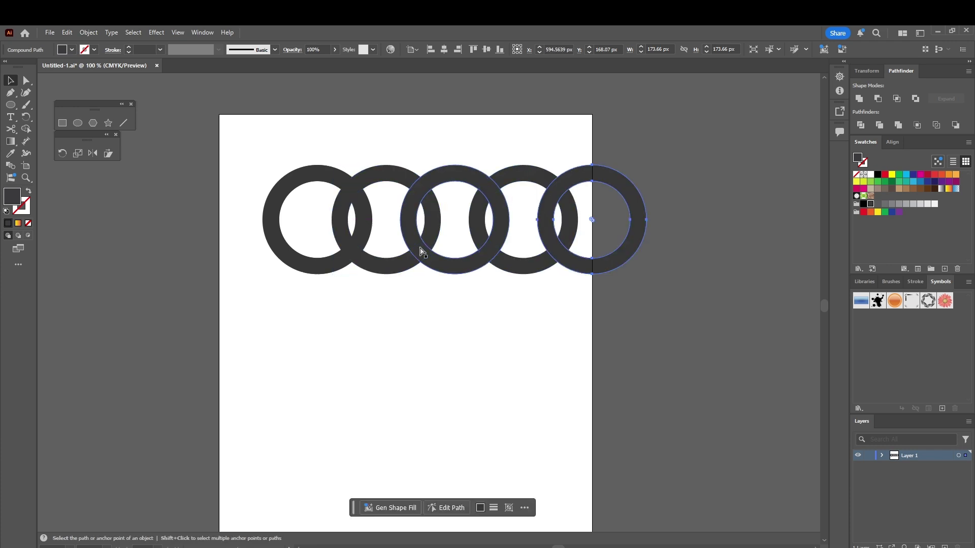
Step: Select all six rings, scale the row proportionally to about 414 px wide, and move it to the artboard's horizontal middle
{"action": "left_click_drag", "start_coordinate": [327, 196], "coordinate": [624, 267]}
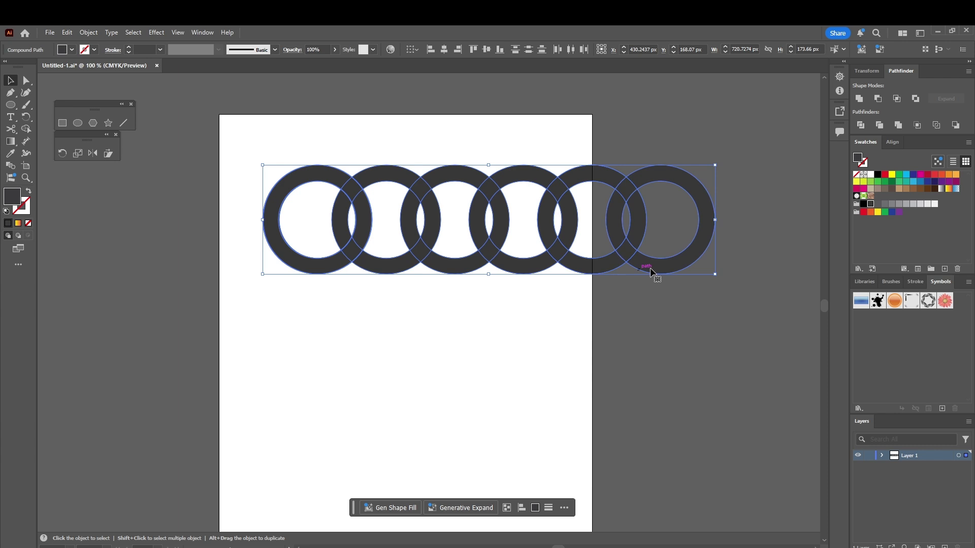
{"action": "left_click_drag", "start_coordinate": [715, 274], "coordinate": [525, 251]}
{"action": "left_click_drag", "start_coordinate": [445, 226], "coordinate": [456, 277]}
Step: Add a text note below the rings reading "NOW USE SHAPE BUILDER TOOL AND DO WHAT I DID" on three lines
{"action": "scroll", "coordinate": [459, 292], "scroll_direction": "up", "scroll_amount": 2}
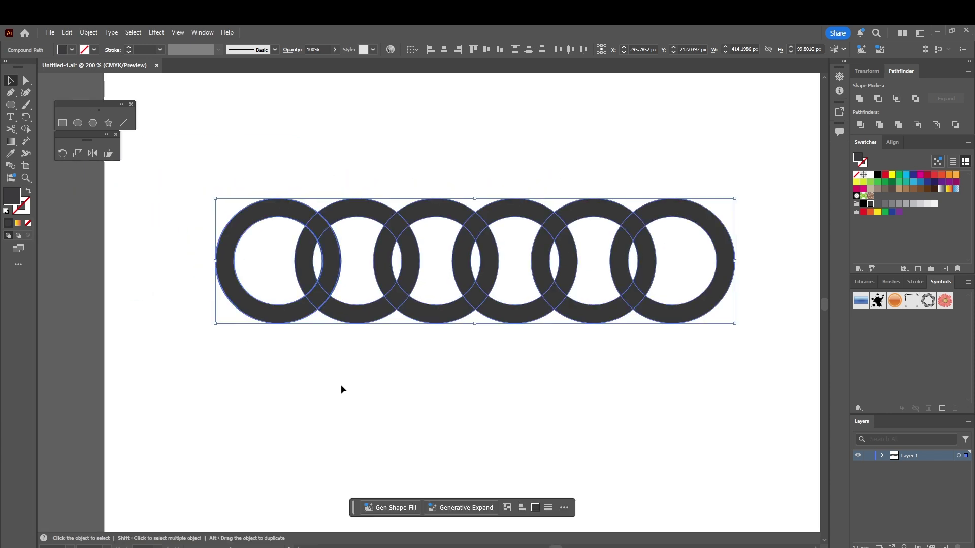
{"action": "key", "text": "t"}
{"action": "left_click", "coordinate": [325, 399]}
{"action": "type", "text": "NOW USE SHAPE"}
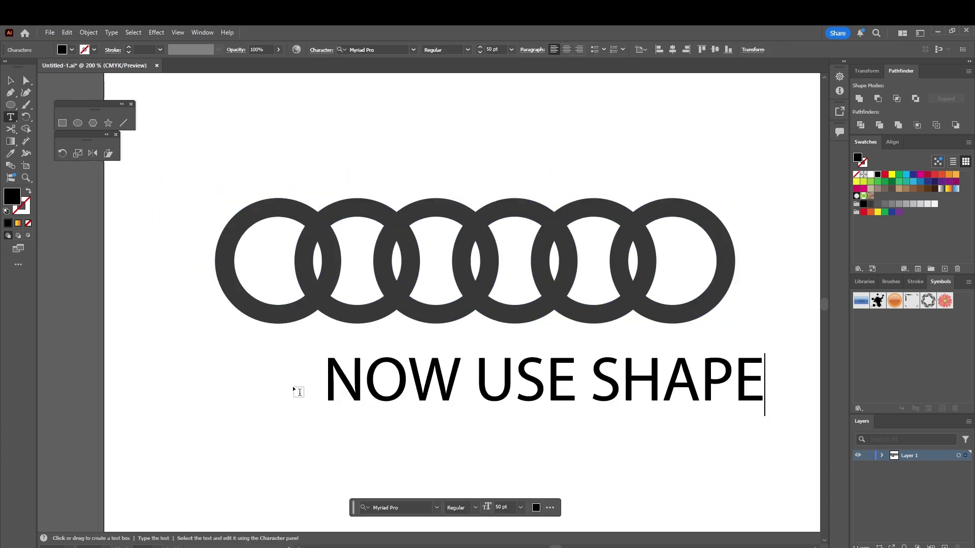
{"action": "key", "text": "Return"}
{"action": "type", "text": "BUILDER TOOL"}
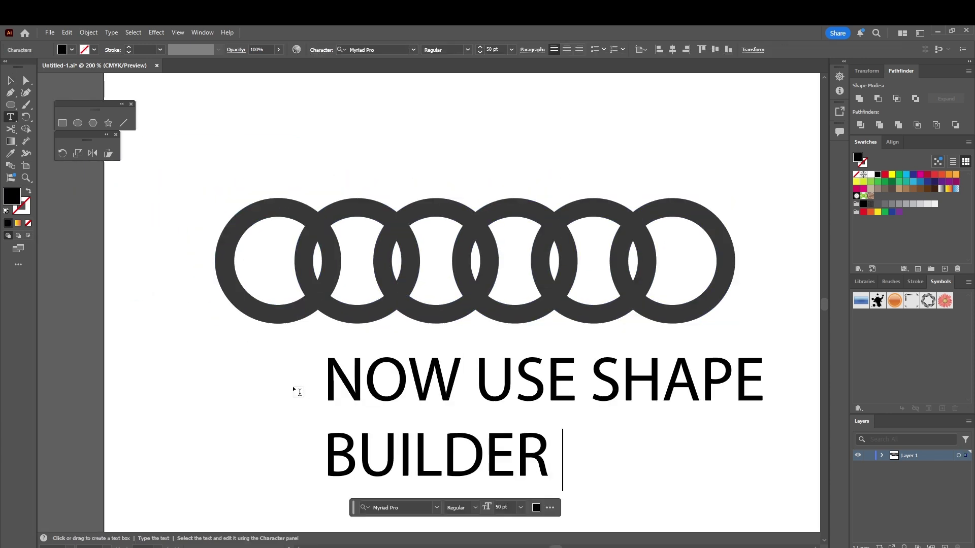
{"action": "key", "text": "Return"}
{"action": "type", "text": "AND DO WHAT I DID"}
{"action": "left_click", "coordinate": [267, 400], "text": "ctrl"}
Step: Select all six rings and merge the upper overlap of the first two rings into the first ring with the Shape Builder tool
{"action": "left_click_drag", "start_coordinate": [267, 400], "coordinate": [201, 288]}
{"action": "scroll", "coordinate": [229, 298], "scroll_direction": "down", "scroll_amount": 1}
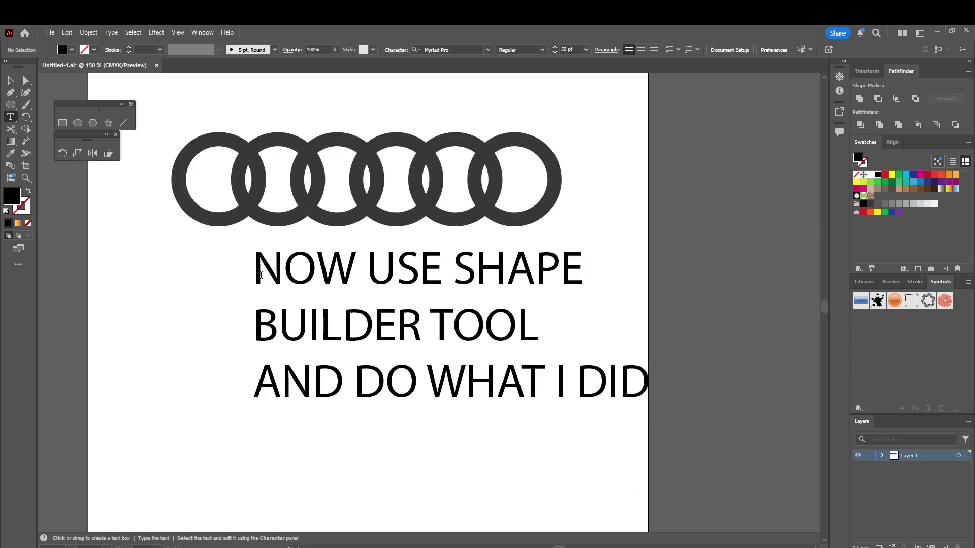
{"action": "key", "text": "v"}
{"action": "scroll", "coordinate": [260, 274], "scroll_direction": "up", "scroll_amount": 1}
{"action": "left_click_drag", "start_coordinate": [204, 143], "coordinate": [557, 224]}
{"action": "key", "text": "shift+m"}
{"action": "scroll", "coordinate": [274, 234], "scroll_direction": "up", "scroll_amount": 1}
{"action": "left_click_drag", "start_coordinate": [259, 243], "coordinate": [334, 308]}
{"action": "left_click_drag", "start_coordinate": [324, 255], "coordinate": [302, 216]}
{"action": "left_click", "coordinate": [301, 215]}
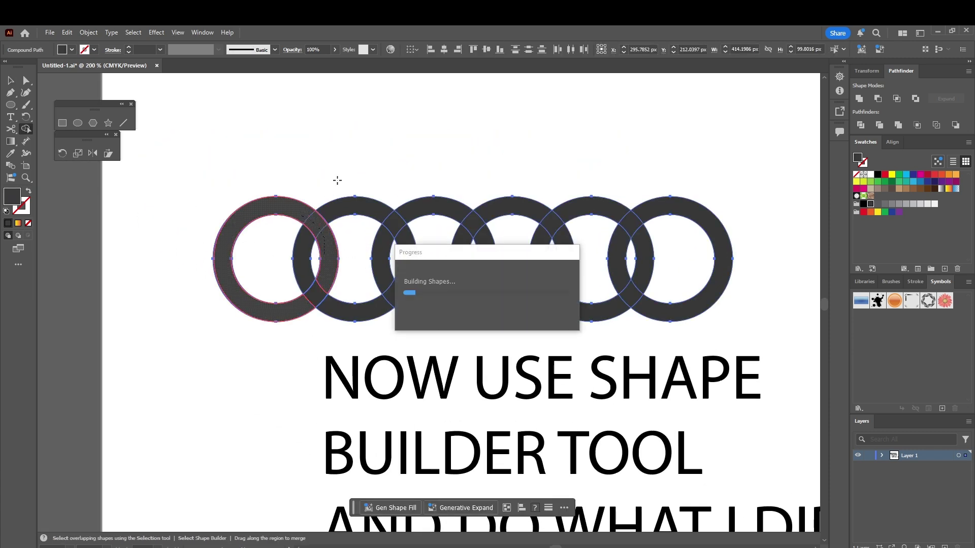
Step: Merge each remaining upper overlap along the row into the ring on its left with Shape Builder
{"action": "left_click_drag", "start_coordinate": [395, 227], "coordinate": [352, 196]}
{"action": "left_click_drag", "start_coordinate": [488, 257], "coordinate": [433, 201]}
{"action": "left_click_drag", "start_coordinate": [572, 259], "coordinate": [532, 214]}
{"action": "mouse_move", "coordinate": [645, 259]}
{"action": "left_mouse_down"}
{"action": "mouse_move", "coordinate": [629, 224]}
{"action": "mouse_move", "coordinate": [590, 199]}
{"action": "left_mouse_up"}
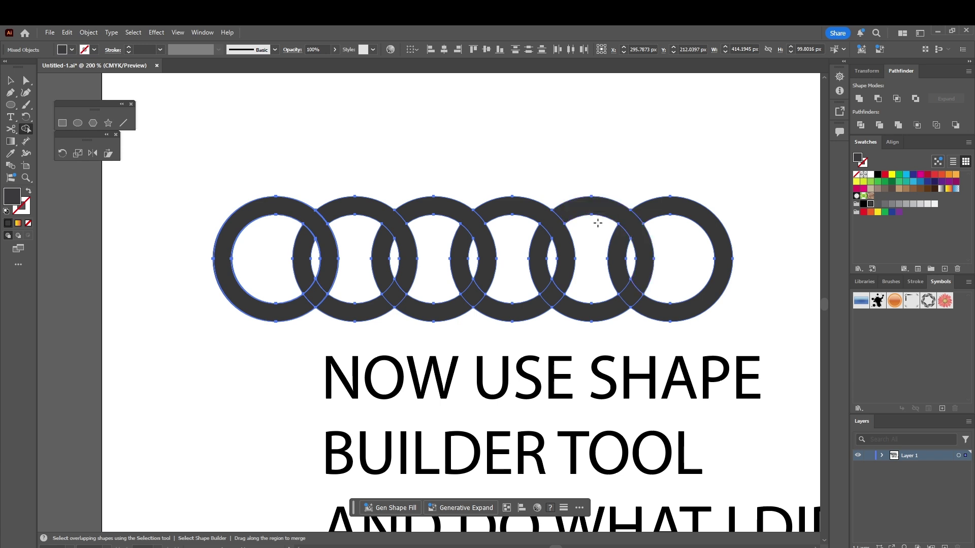
Step: Merge the lower overlaps into the ring on their right with Shape Builder, and deselect the artwork
{"action": "left_click", "coordinate": [320, 285]}
{"action": "left_click_drag", "start_coordinate": [309, 281], "coordinate": [308, 280]}
{"action": "left_click_drag", "start_coordinate": [414, 300], "coordinate": [385, 277]}
{"action": "left_click_drag", "start_coordinate": [493, 302], "coordinate": [463, 277]}
{"action": "key", "text": "v"}
{"action": "left_click", "coordinate": [605, 179]}
{"action": "scroll", "coordinate": [605, 179], "scroll_direction": "down", "scroll_amount": 1}
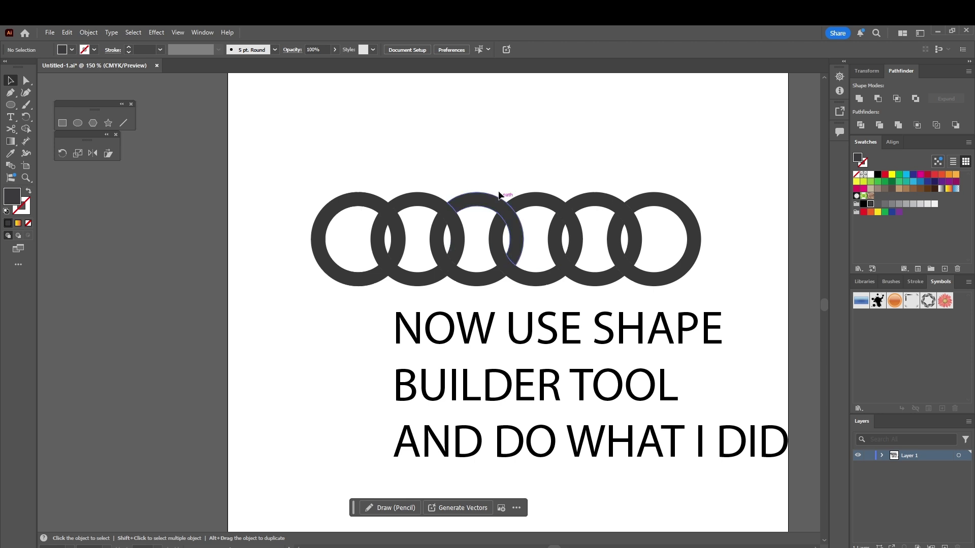
Step: Replace the Shape Builder note with "NOW CHANGE COLOR OF THE MIDDLE ONES" on two lines
{"action": "left_click", "coordinate": [603, 452]}
{"action": "double_click", "coordinate": [603, 452]}
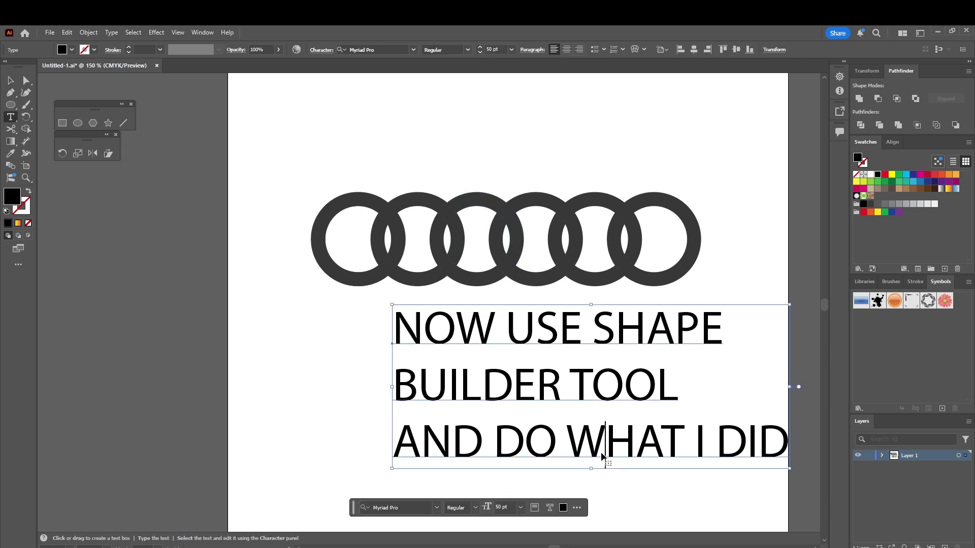
{"action": "key", "text": "ctrl+a"}
{"action": "type", "text": "NOW CHANGE "}
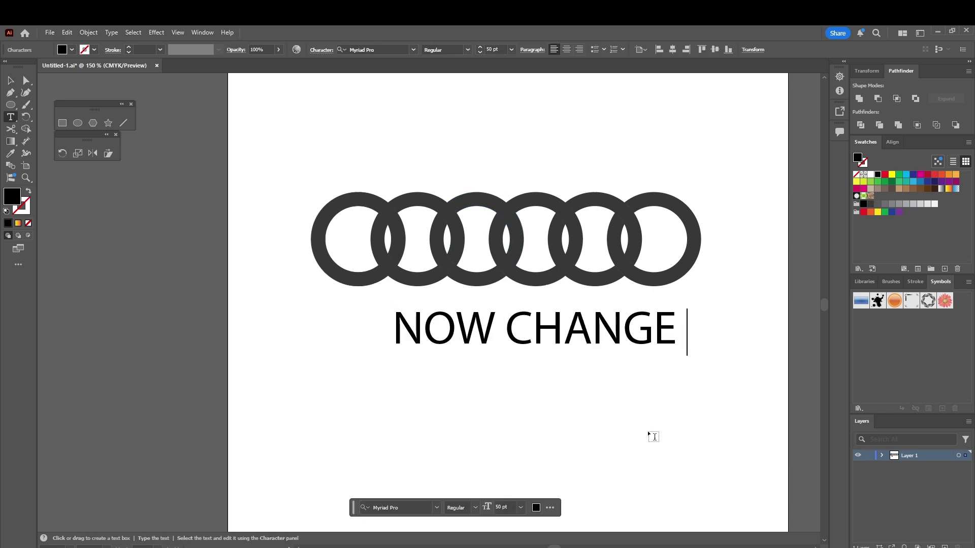
{"action": "type", "text": "COLOR OF THE M"}
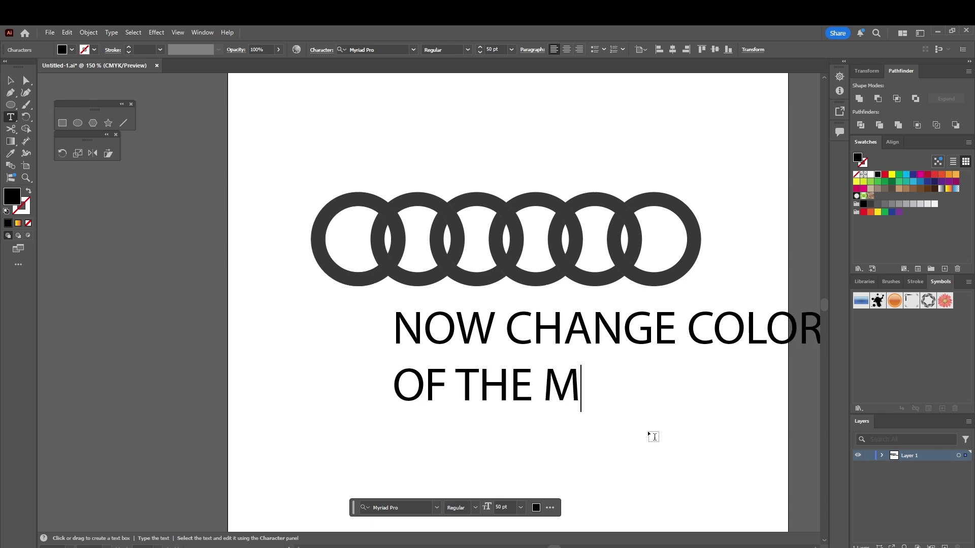
{"action": "type", "text": "IDDLE ONES"}
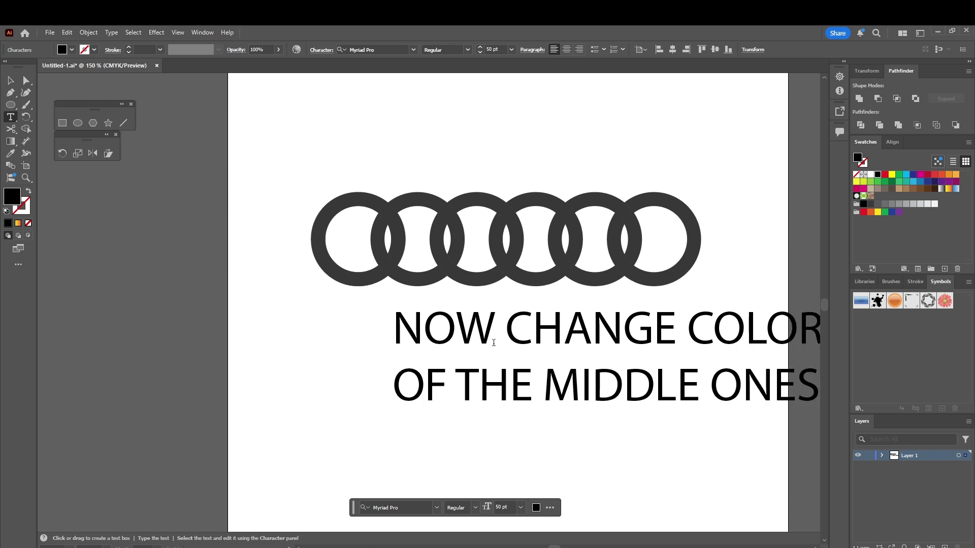
{"action": "key", "text": "Escape"}
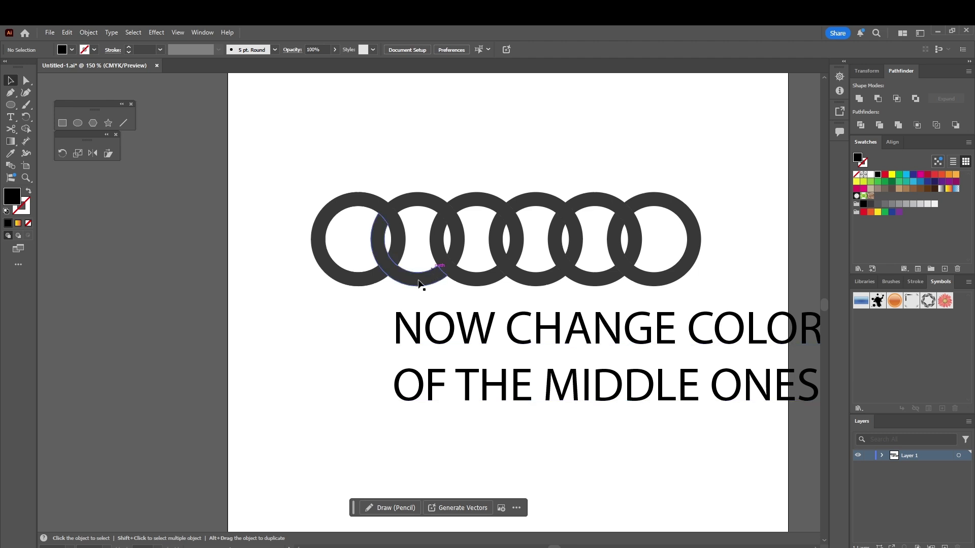
Step: Fill the second, fourth and sixth rings with a mid-grey swatch from the grays group, and deselect them
{"action": "left_click", "coordinate": [418, 285]}
{"action": "left_click", "coordinate": [426, 198], "text": "shift"}
{"action": "left_click", "coordinate": [559, 205], "text": "shift"}
{"action": "left_click", "coordinate": [899, 205]}
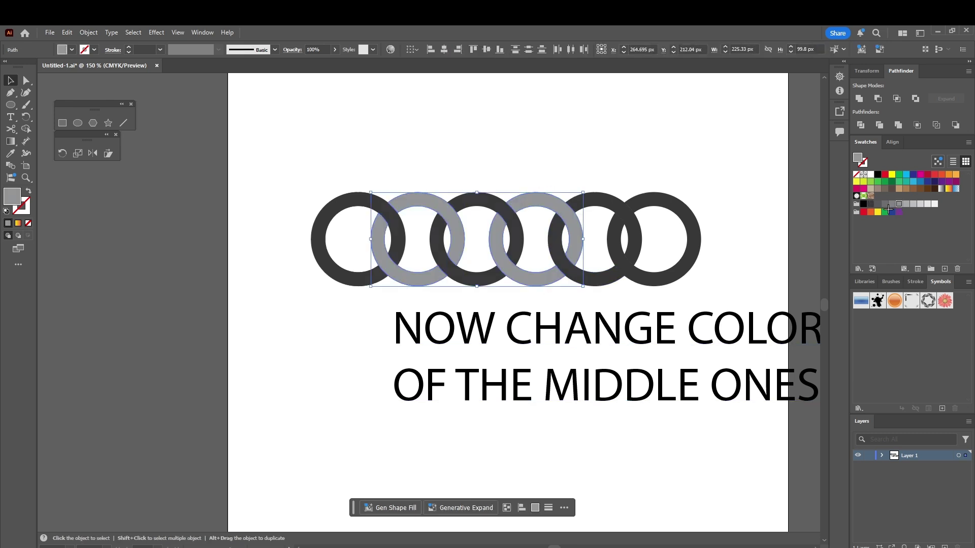
{"action": "left_click", "coordinate": [655, 204], "text": "shift"}
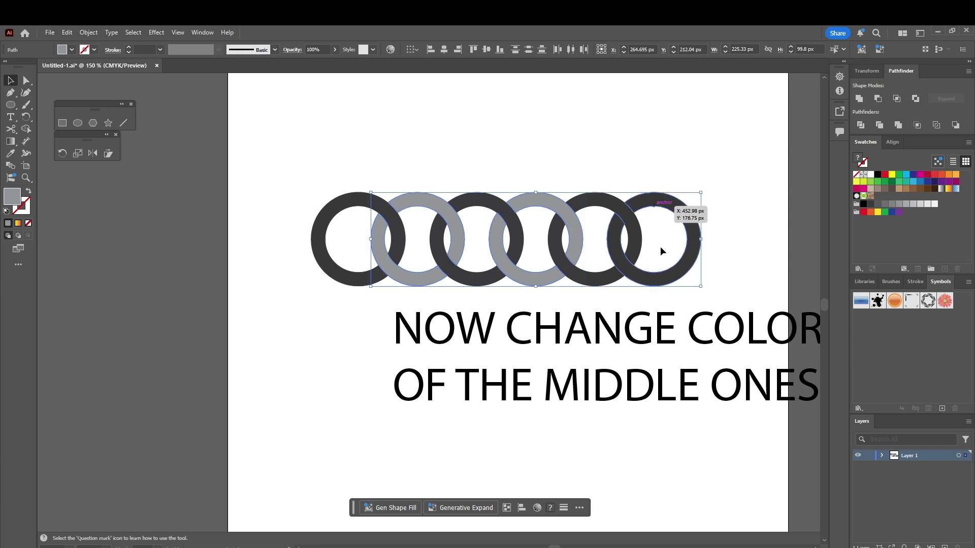
{"action": "left_click", "coordinate": [903, 204]}
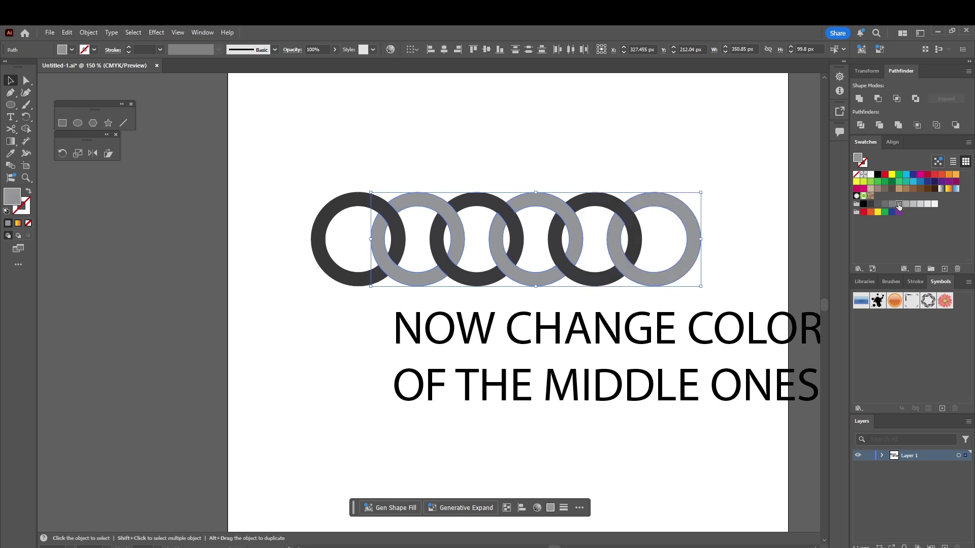
{"action": "left_click", "coordinate": [579, 167]}
{"action": "scroll", "coordinate": [583, 138], "scroll_direction": "right", "scroll_amount": 2}
{"action": "scroll", "coordinate": [567, 144], "scroll_direction": "down", "scroll_amount": 1}
{"action": "left_click_drag", "start_coordinate": [560, 184], "coordinate": [664, 175]}
{"action": "key", "text": "ctrl+z"}
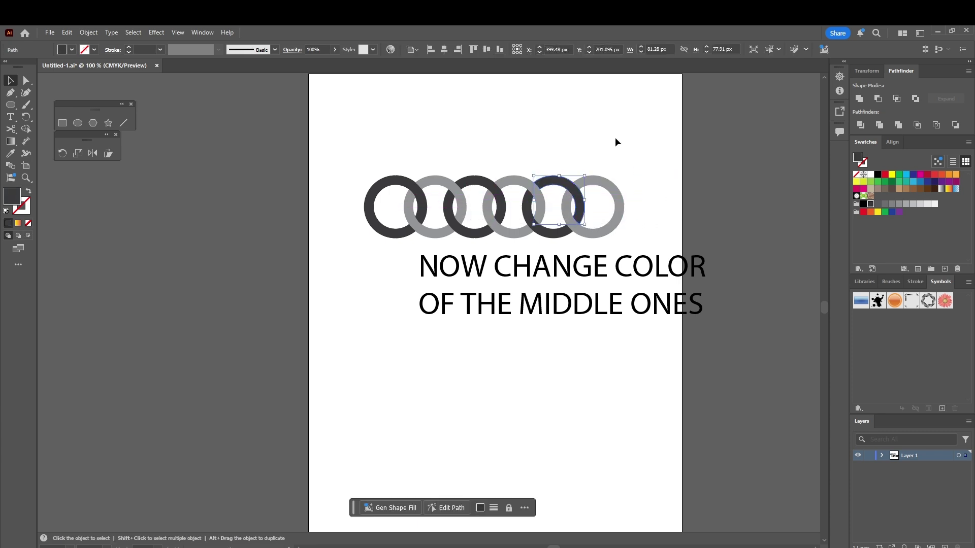
{"action": "left_click", "coordinate": [550, 233]}
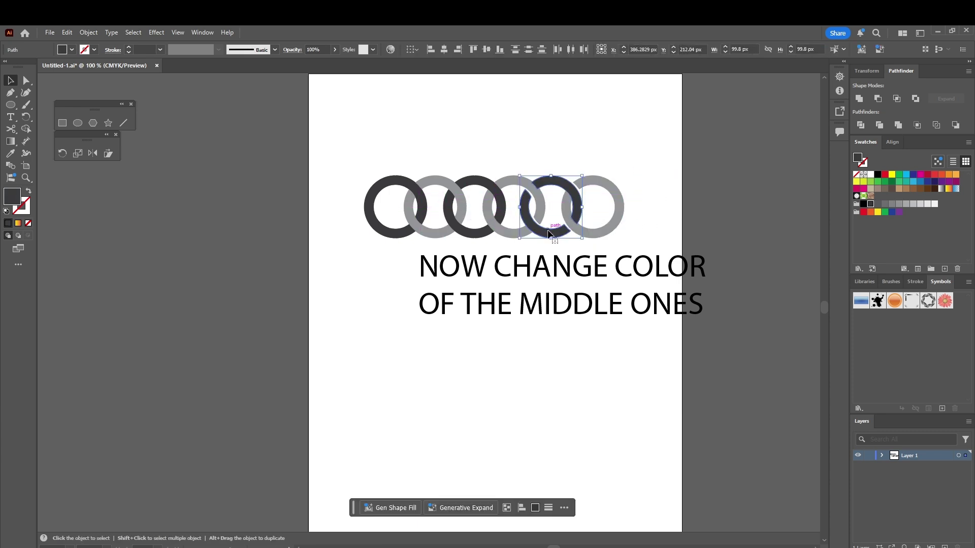
{"action": "key", "text": "ctrl+z"}
{"action": "key", "text": "ctrl+z"}
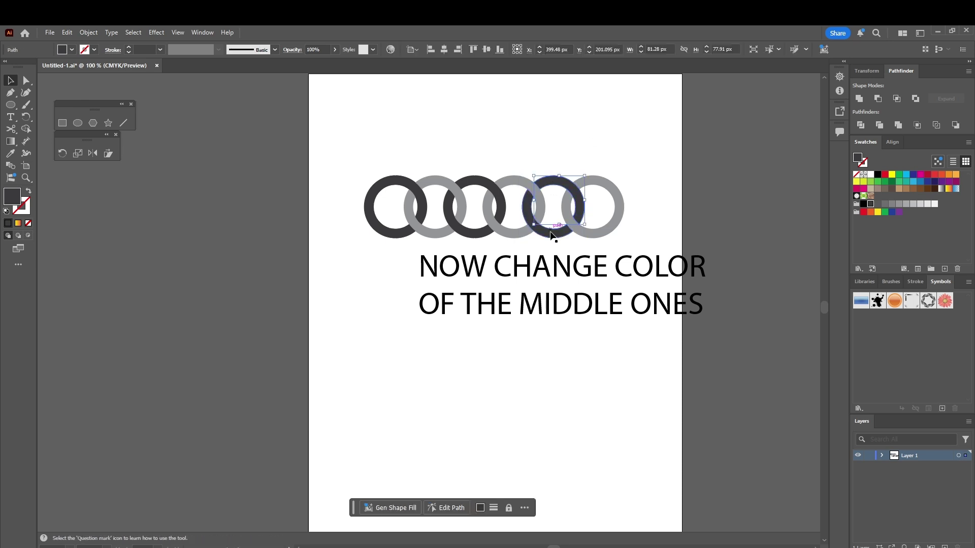
Step: Try extending the row with a copy of the fifth ring beyond the sixth, and delete both pieces of the copy
{"action": "left_click_drag", "start_coordinate": [561, 236], "coordinate": [639, 236]}
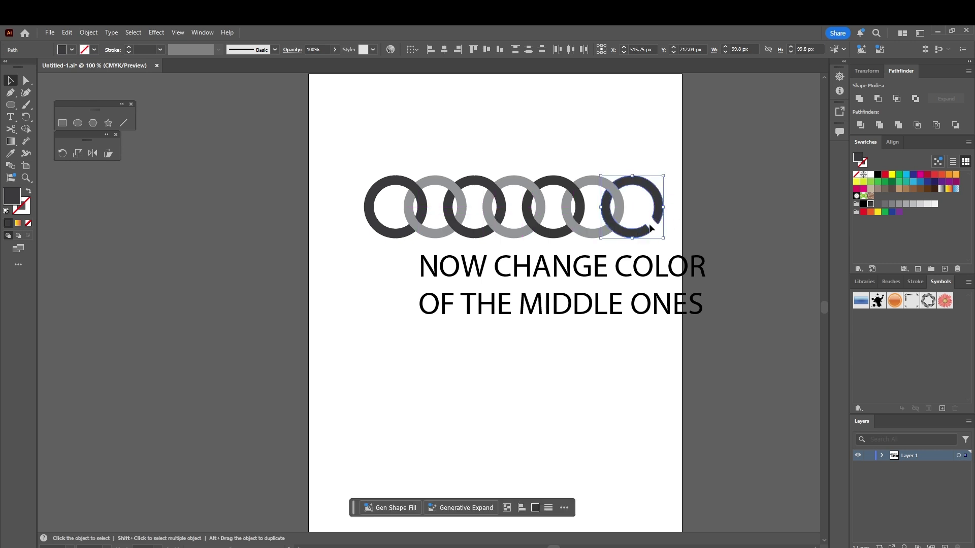
{"action": "left_click", "coordinate": [711, 230]}
{"action": "left_click", "coordinate": [642, 233]}
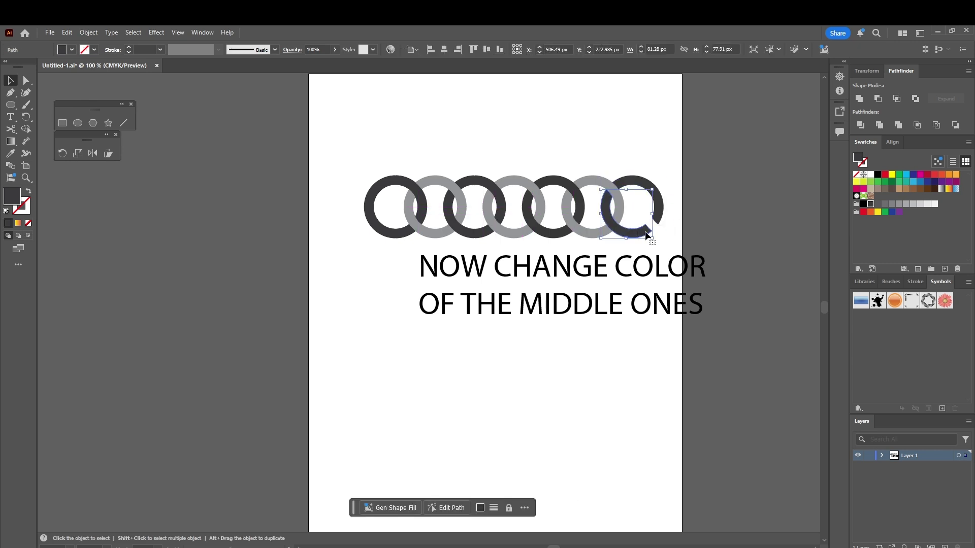
{"action": "scroll", "coordinate": [682, 233], "scroll_direction": "up", "scroll_amount": 3}
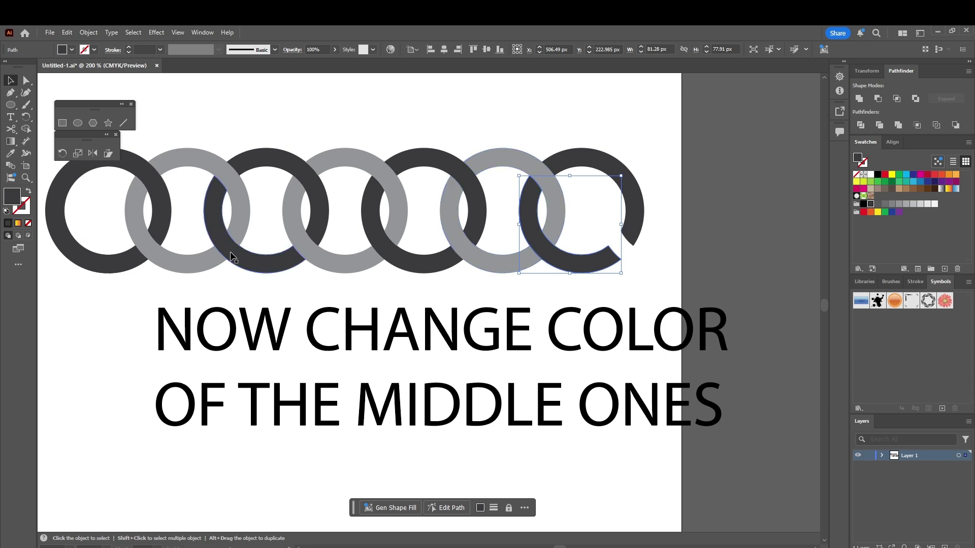
{"action": "scroll", "coordinate": [230, 252], "scroll_direction": "down", "scroll_amount": 1}
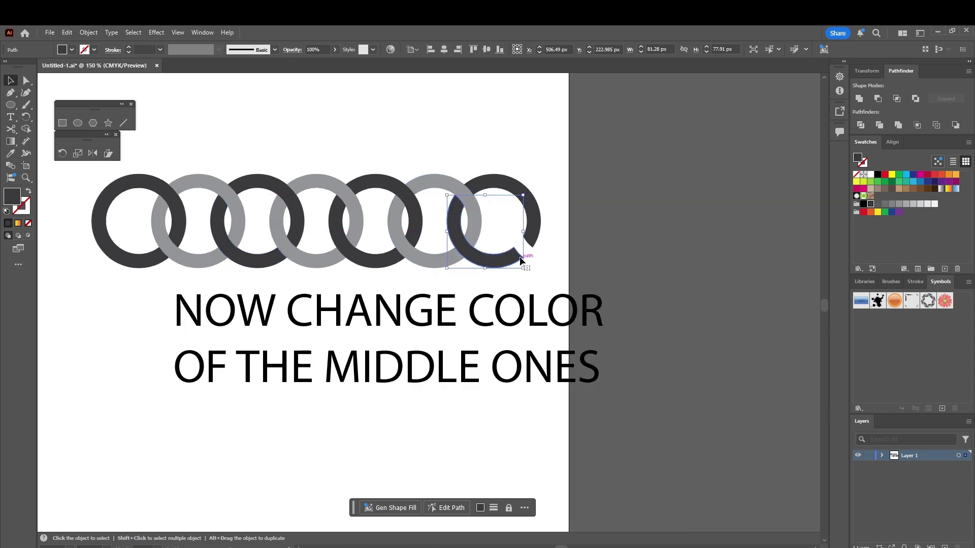
{"action": "key", "text": "Delete"}
{"action": "left_click", "coordinate": [524, 205]}
{"action": "key", "text": "Delete"}
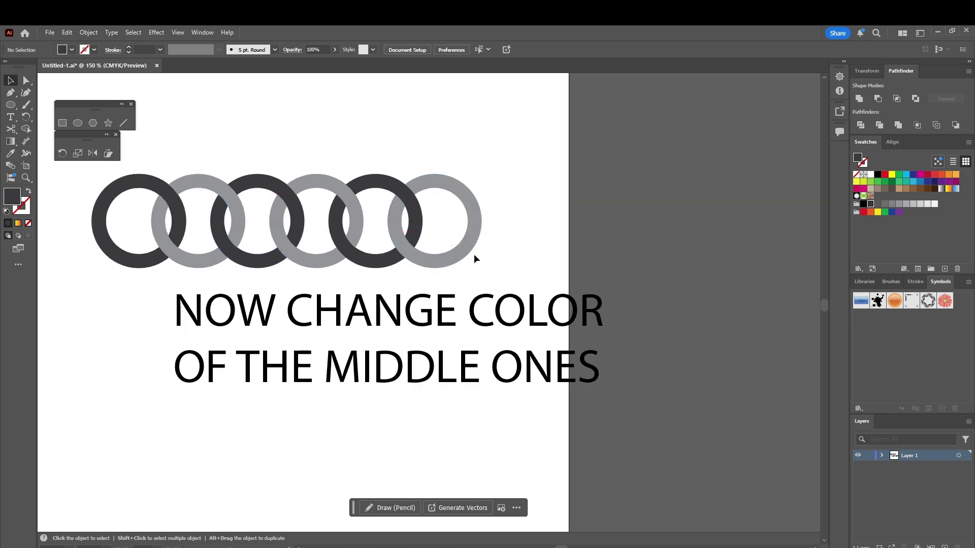
Step: Delete the note about changing the colour of the middle rings
{"action": "left_click_drag", "start_coordinate": [475, 263], "coordinate": [601, 213]}
{"action": "left_click", "coordinate": [435, 342]}
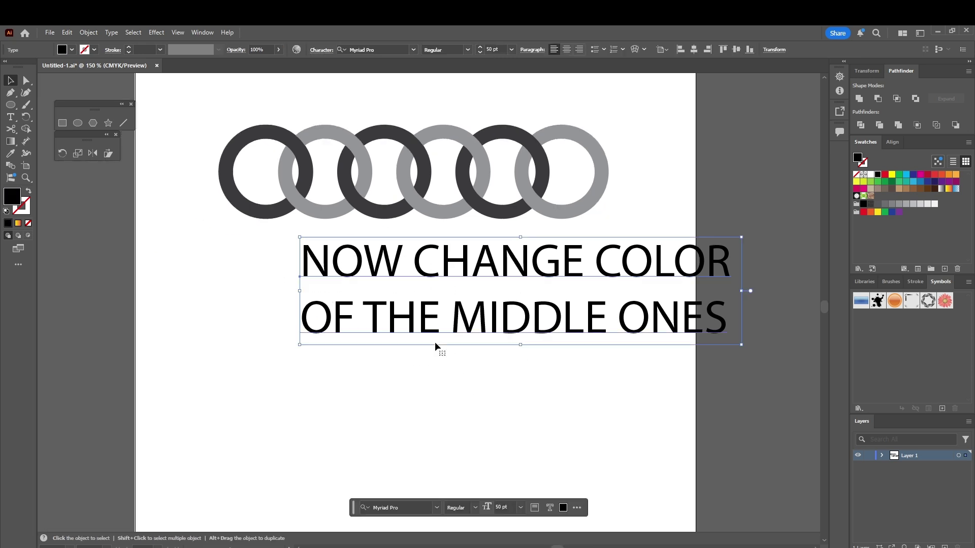
{"action": "key", "text": "Delete"}
Step: Add a four-line text note below the rings reading "THATS IT FOR THIS VIDEO HOPE YOU LIKE AND SUBSCRIBE"
{"action": "key", "text": "t"}
{"action": "left_click", "coordinate": [360, 273]}
{"action": "type", "text": "THATS IT FOR"}
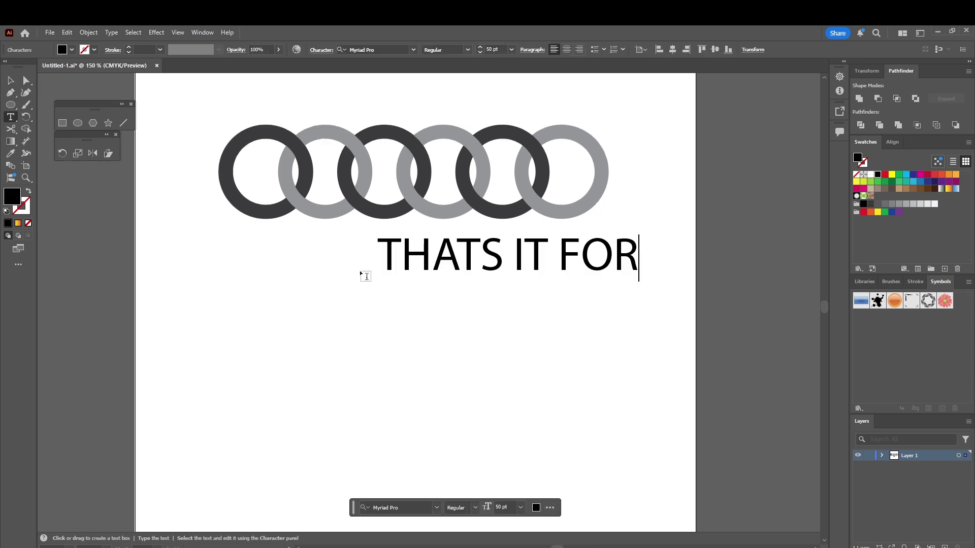
{"action": "key", "text": "Return"}
{"action": "type", "text": "THIS VID"}
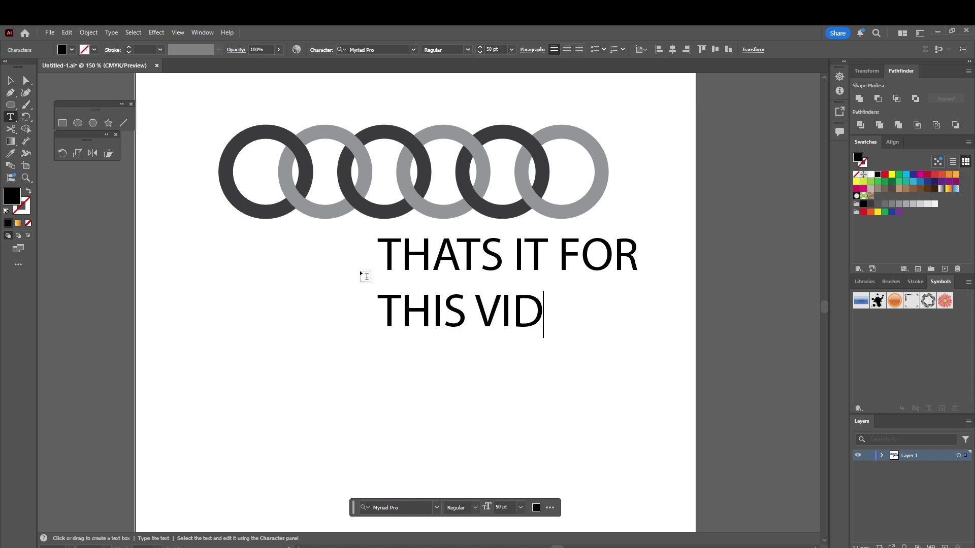
{"action": "type", "text": "EO HOPE"}
{"action": "key", "text": "Return"}
{"action": "type", "text": "YOU LIKE AND"}
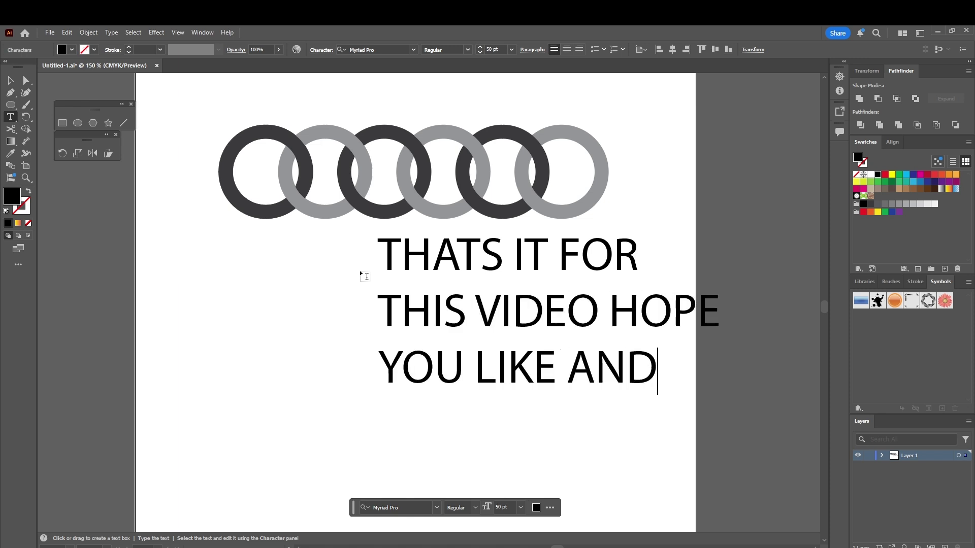
{"action": "key", "text": "Return"}
{"action": "type", "text": "SUB"}
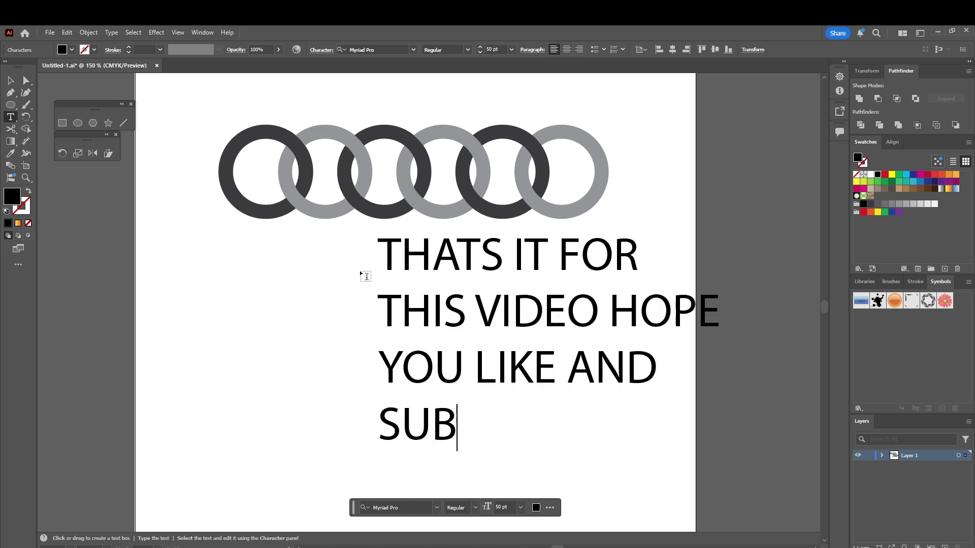
{"action": "type", "text": "SCRIBE"}
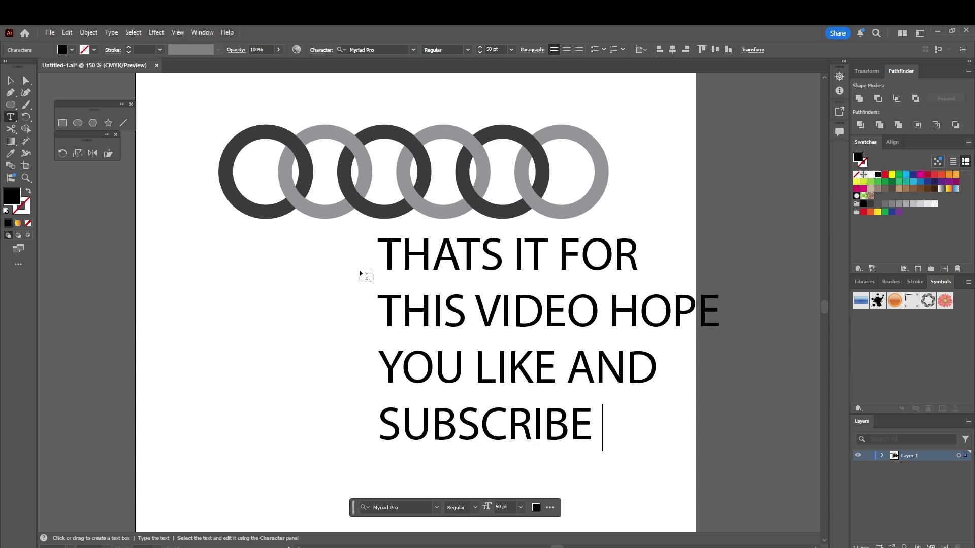
Step: Replace the closing note with "AND SEE YOU GUYS NEXT VIDEO :)" on two lines and finish text editing
{"action": "key", "text": "ctrl+a"}
{"action": "type", "text": "AND SE"}
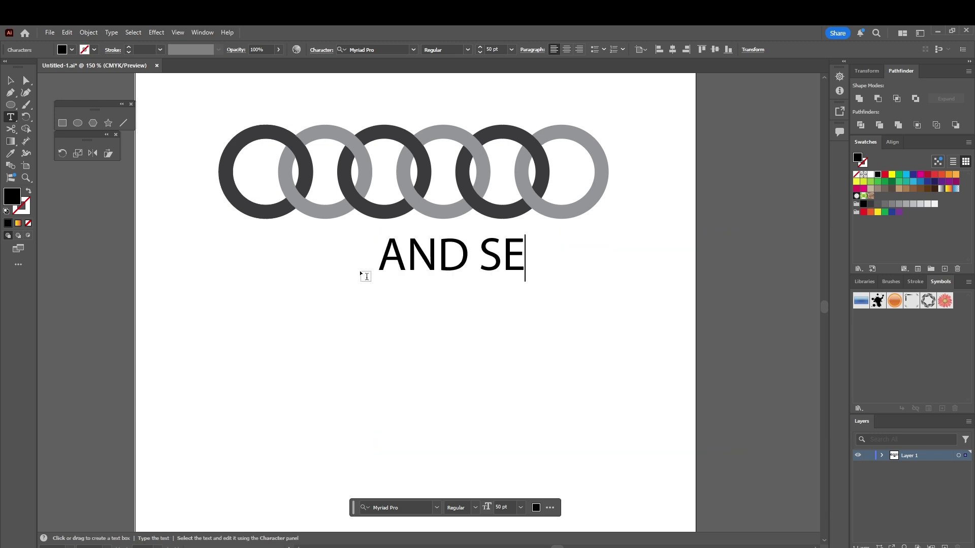
{"action": "type", "text": "E YOU HGUYS"}
{"action": "key", "text": "Return"}
{"action": "type", "text": "NEXT VIDEO :)"}
{"action": "left_click", "coordinate": [336, 354], "text": "ctrl"}
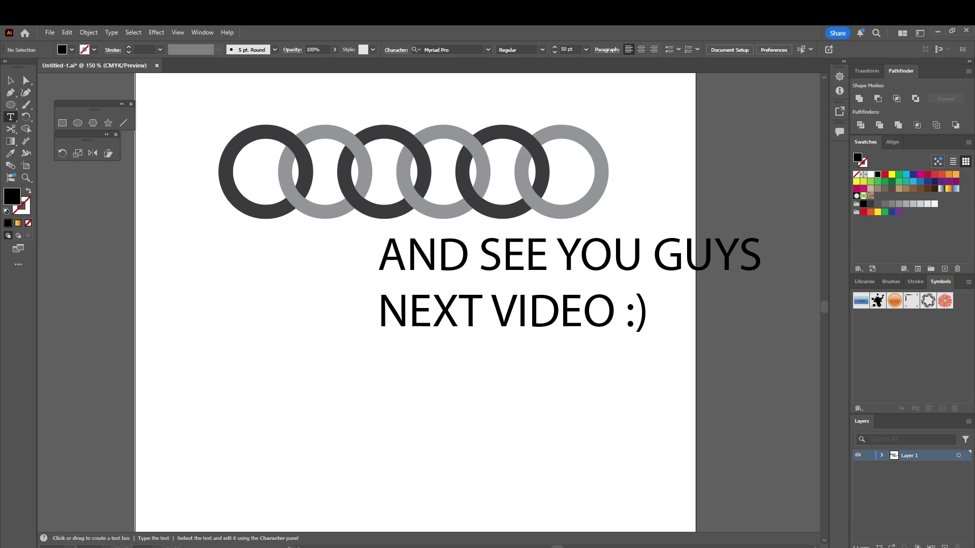